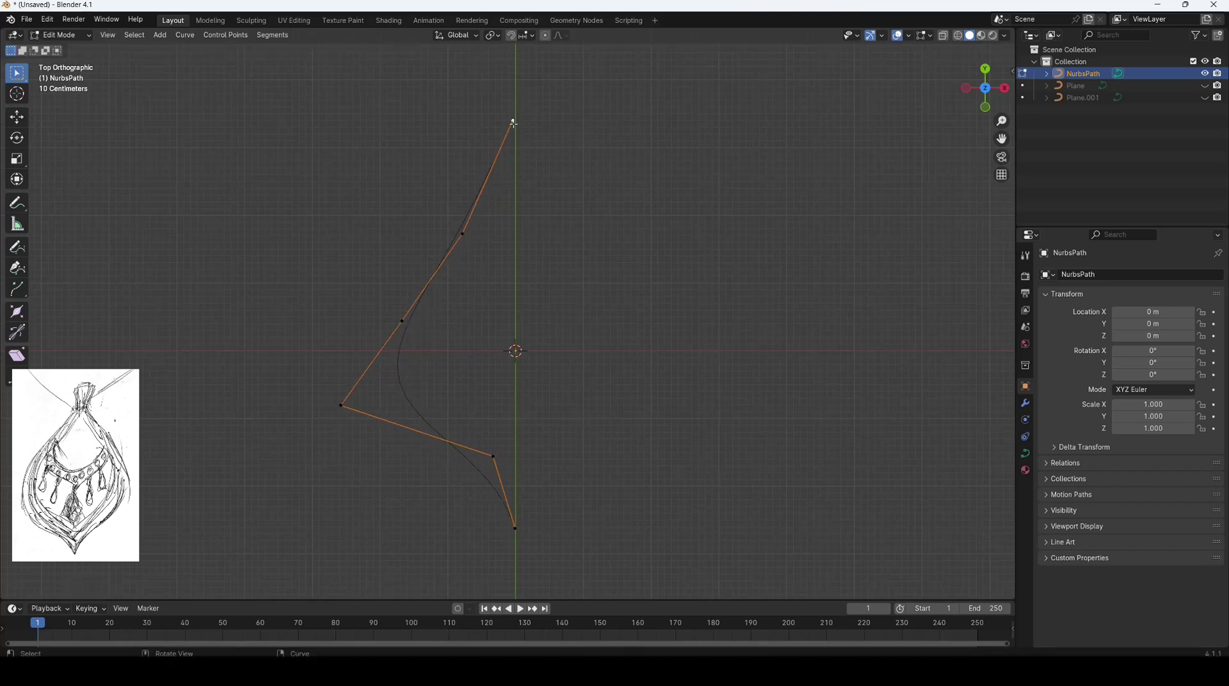
Step: Leave point editing and set the curve's Geometry bevel mode to Object
left_click(1025, 454)
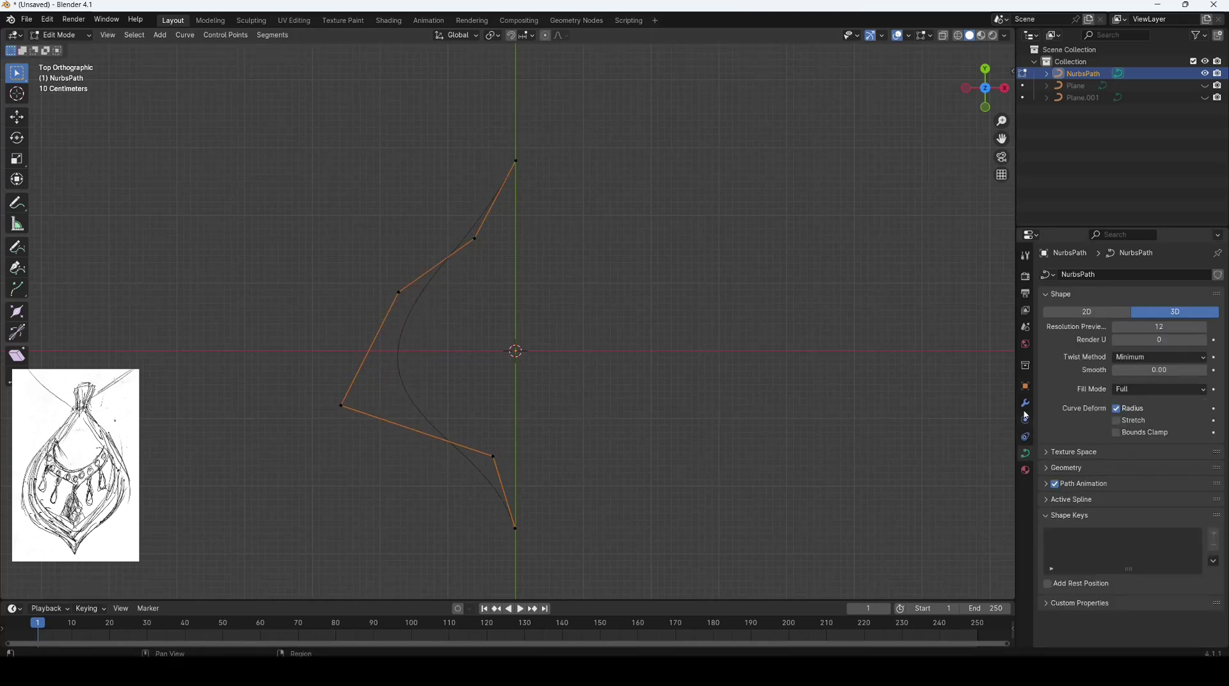
key("Tab")
left_click(1131, 550)
Step: Use the Plane as the bevel profile, move it aside, and thin the curve's point radius
left_click(1159, 567)
left_click(1128, 519)
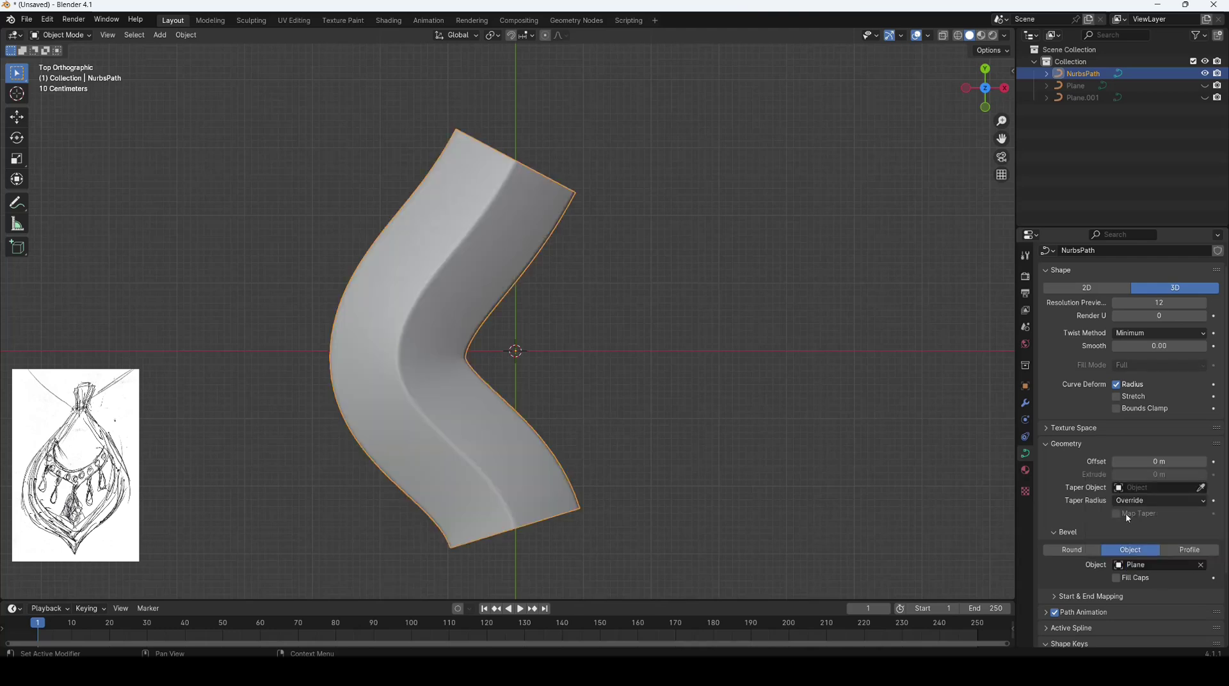
left_click_drag(584, 307, 809, 302)
key("s")
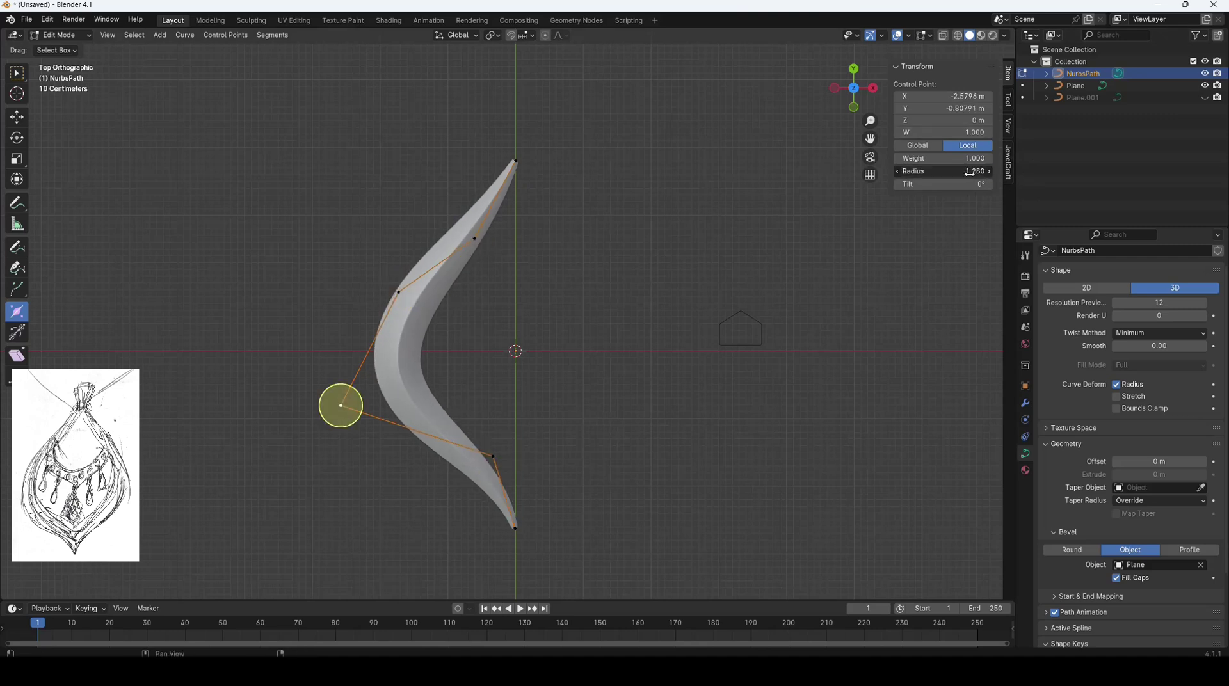
scroll(563, 392, "down", 3)
left_click(563, 393)
Step: Reshape the frame by moving its bottom control point, then leave curve editing in top view
middle_click_drag(554, 264, 815, 462)
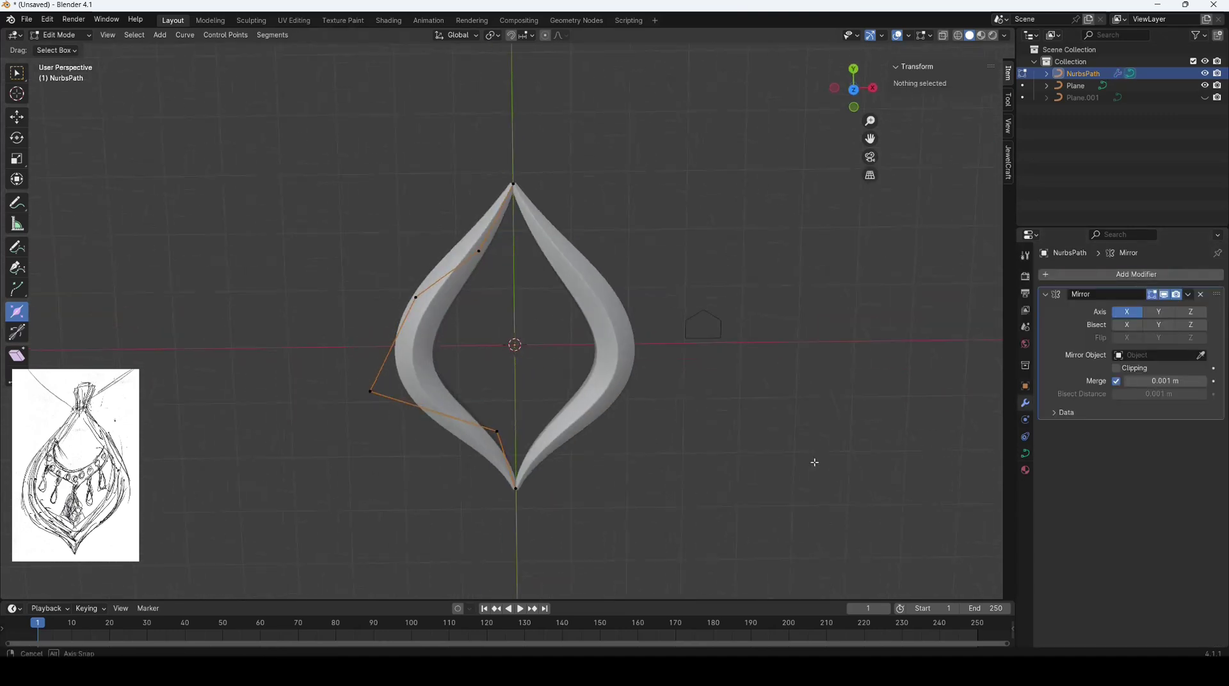
left_click_drag(416, 297, 397, 301)
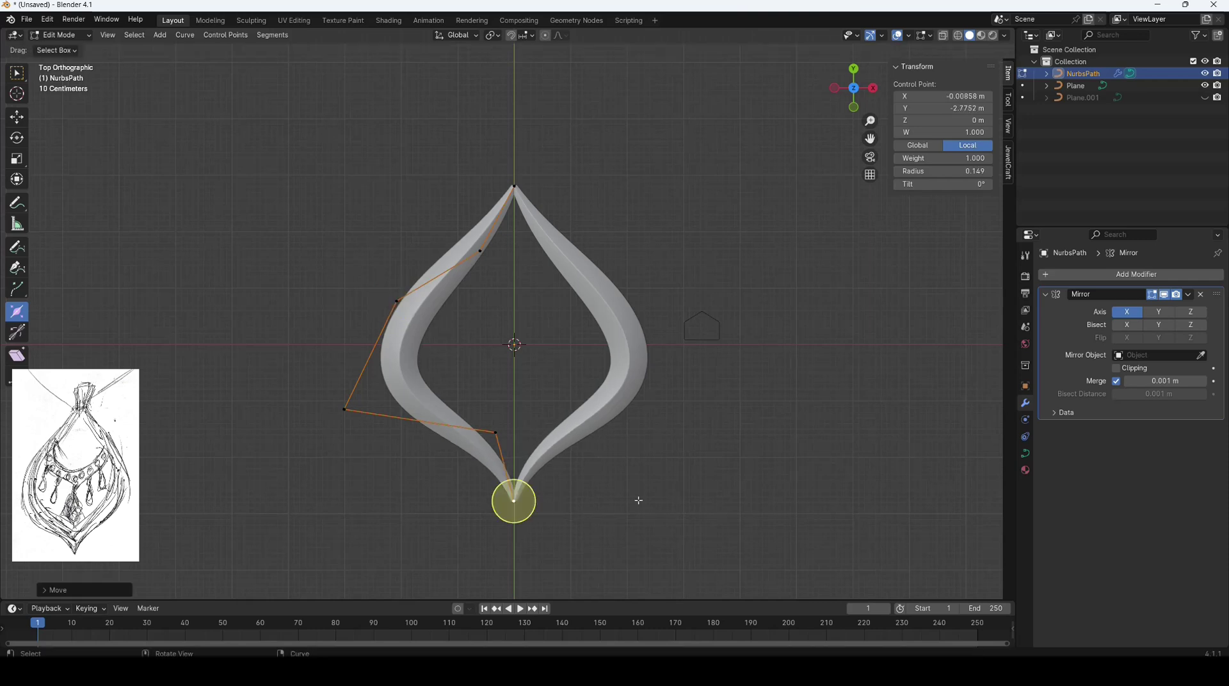
left_click(521, 525)
middle_click_drag(521, 525, 653, 365)
key("KP_7")
left_click(480, 434)
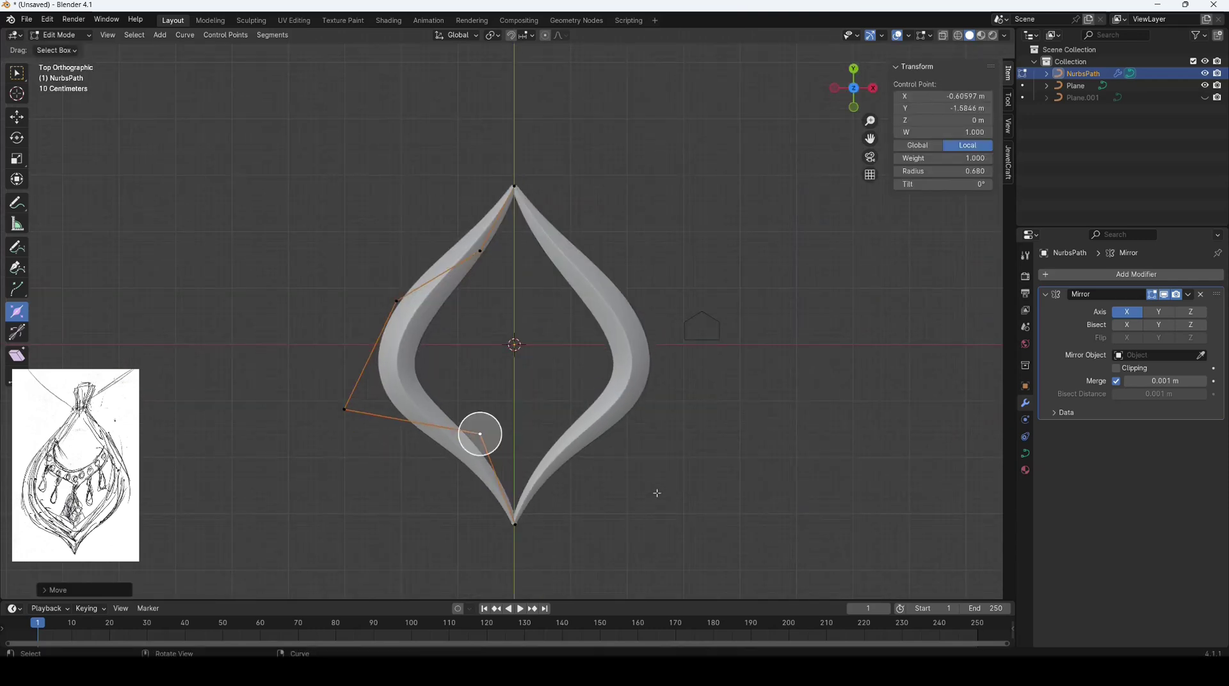
key("Tab")
Step: Add a new path curve at the centre and start editing its points
left_click(590, 340)
key("Tab")
scroll(356, 358, "up", 2)
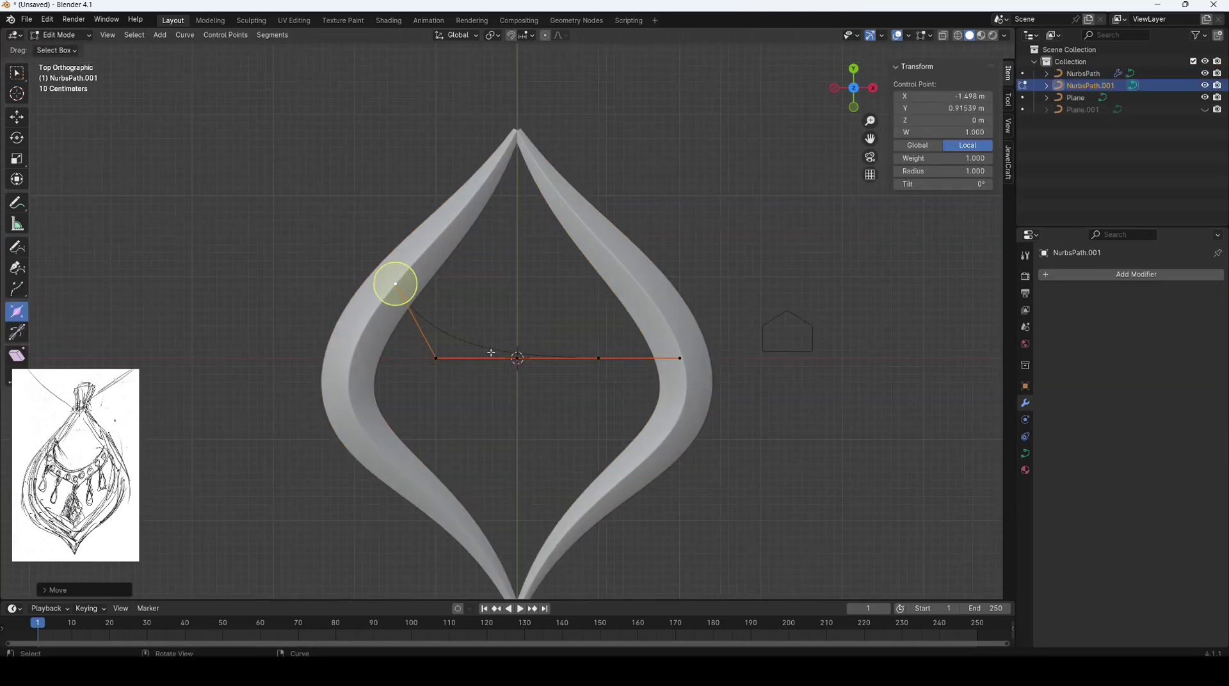
Step: Move the new curve's end point along X, then unhide and reposition its profile plane
left_click_drag(598, 360, 678, 364)
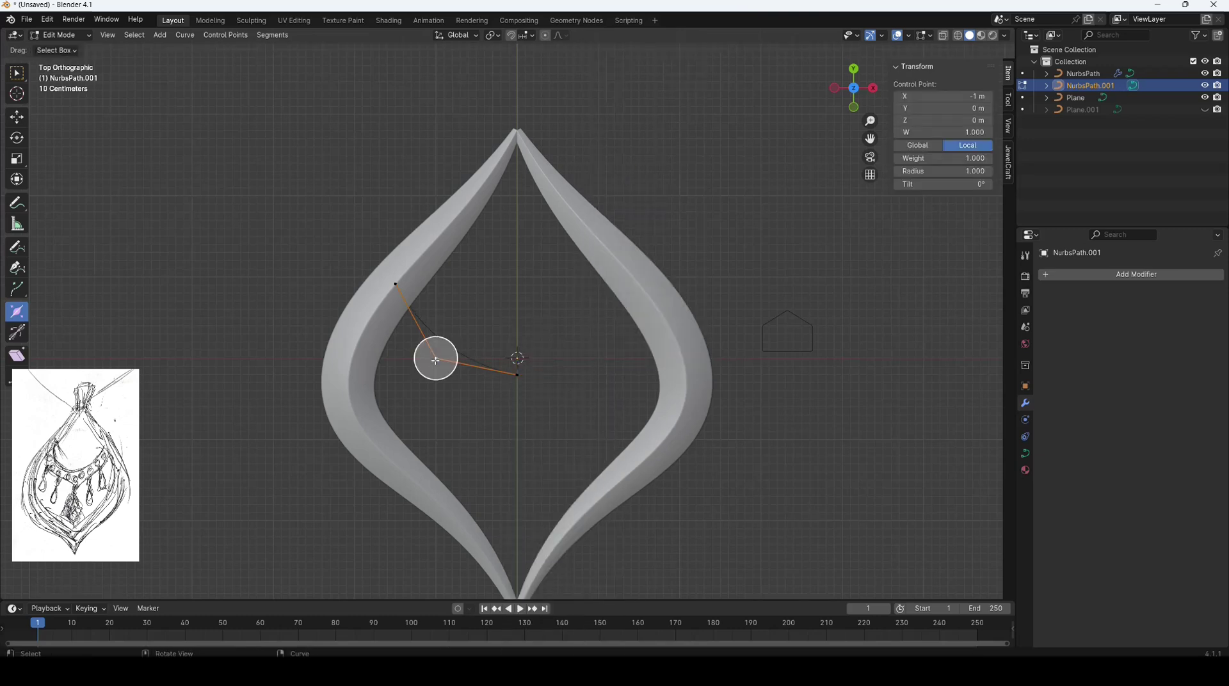
key("Tab")
key("alt+h")
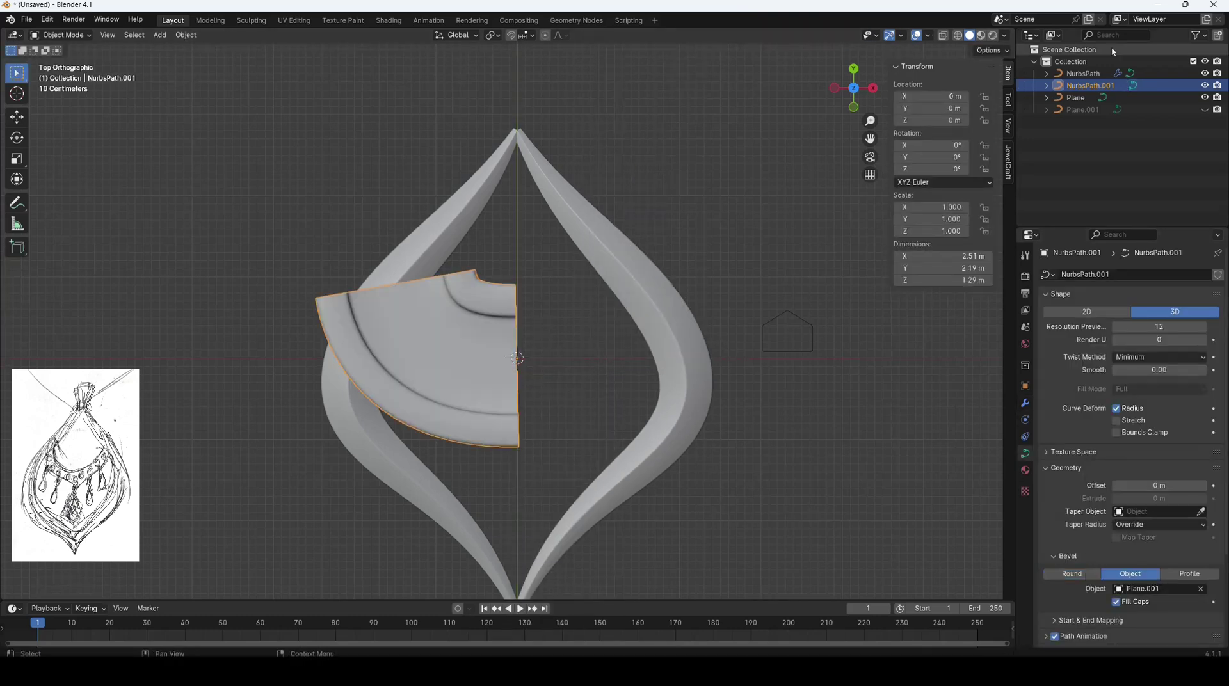
key("g")
left_click(797, 256)
middle_click_drag(797, 256, 697, 413)
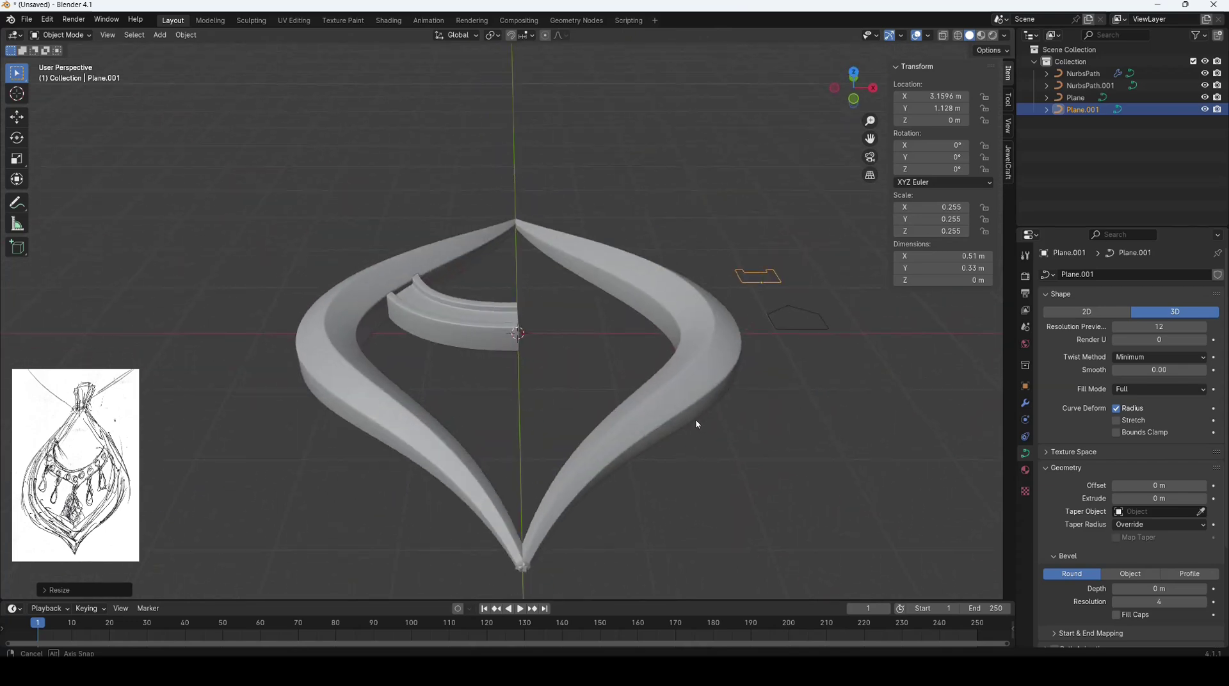
Step: Mirror the inner arc curve NurbsPath.001 across the centre with a Mirror modifier
left_click(1025, 403)
left_click(1090, 85)
left_click(1136, 274)
left_click(1089, 359)
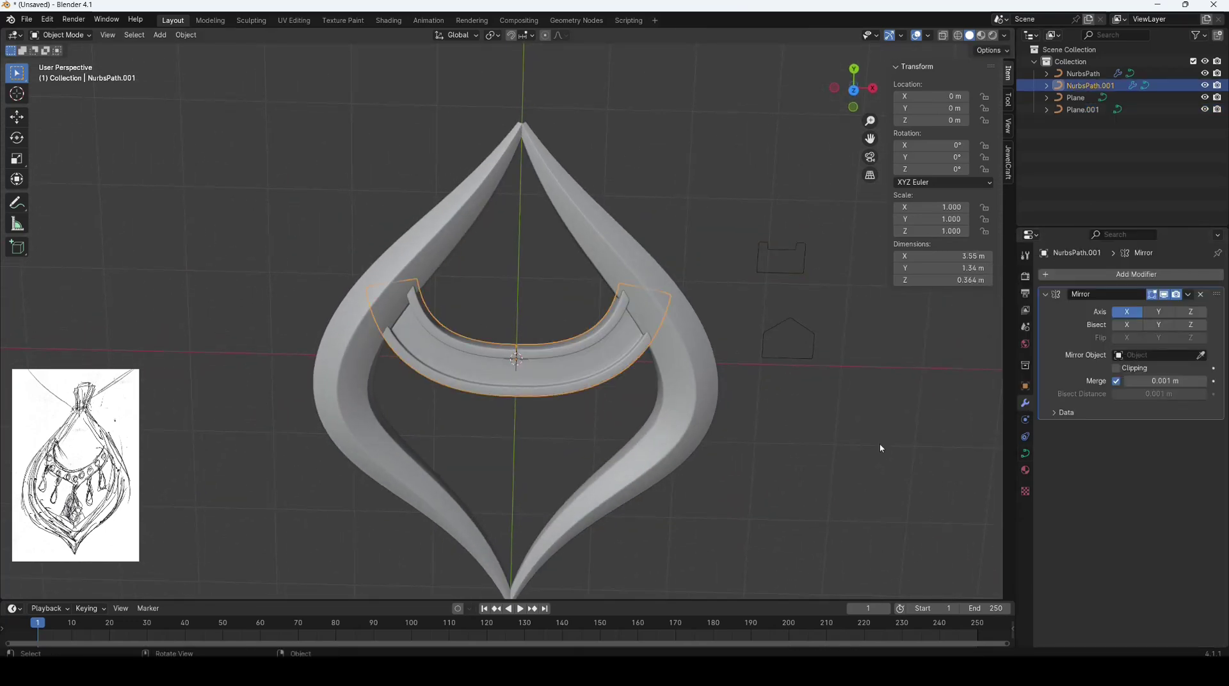
scroll(879, 443, "up", 3)
scroll(535, 395, "up", 3)
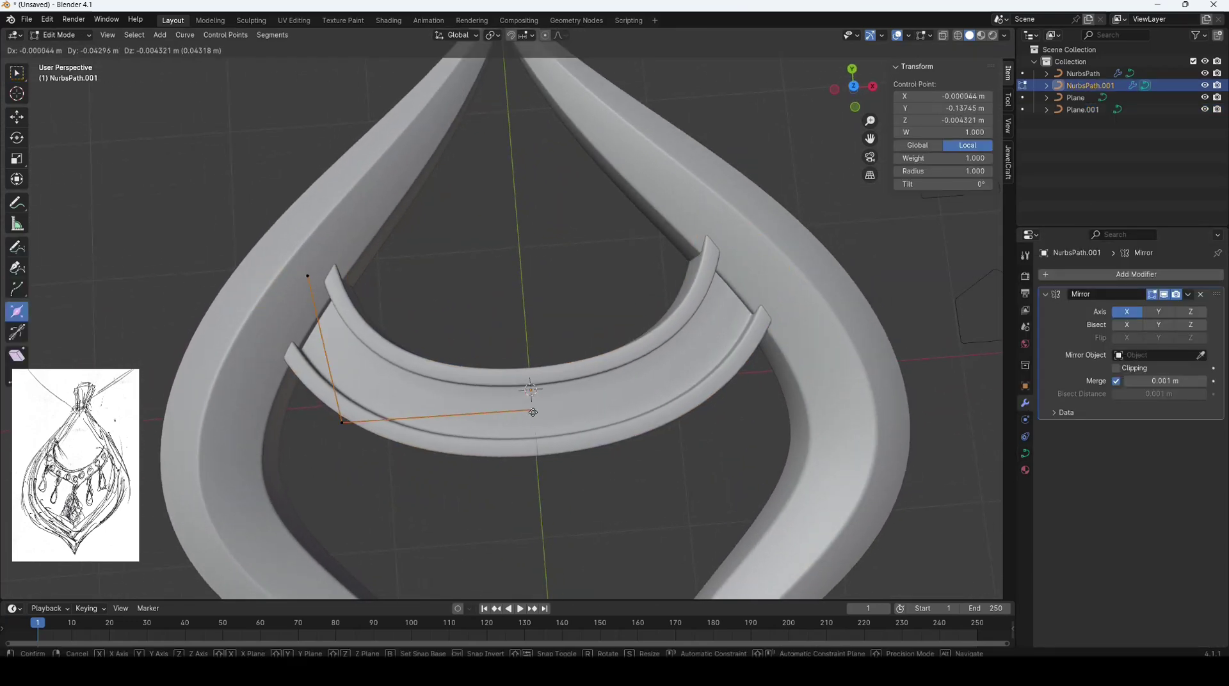
left_click(533, 413)
scroll(531, 384, "down", 5)
middle_click_drag(529, 373, 492, 509)
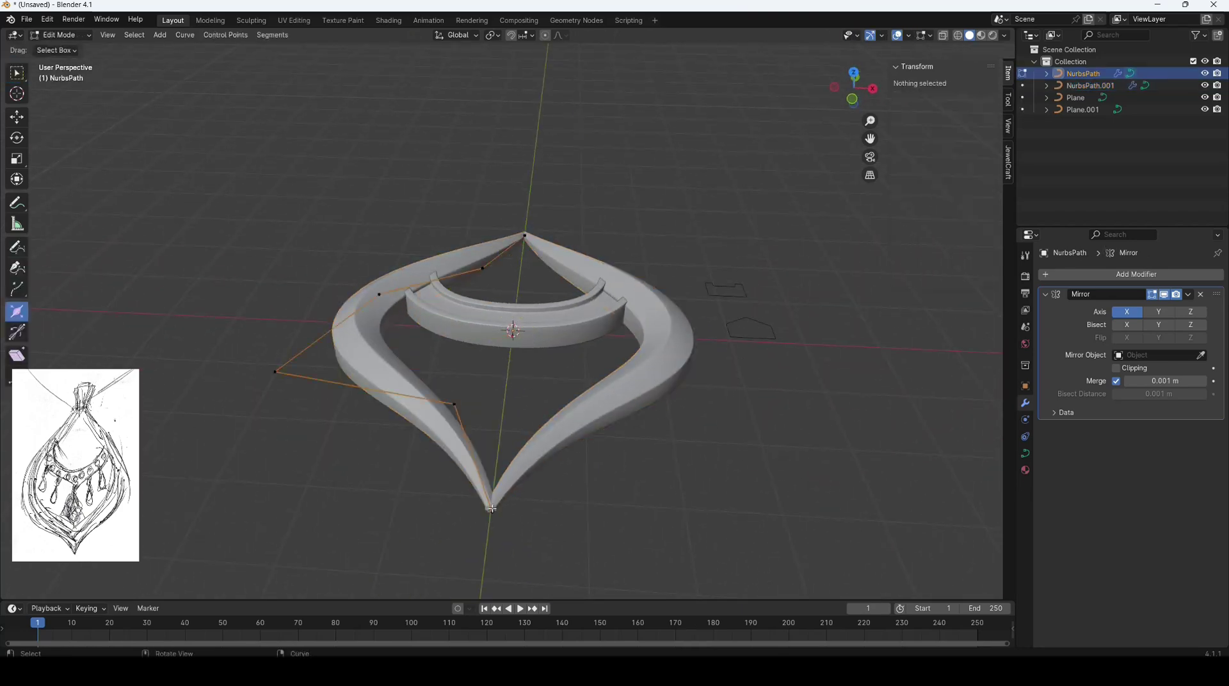
Step: Move the teardrop's tip control point along X in top view to sharpen it
left_click(492, 509)
scroll(650, 452, "up", 3)
key("KP_7")
scroll(686, 562, "down", 3)
key("g")
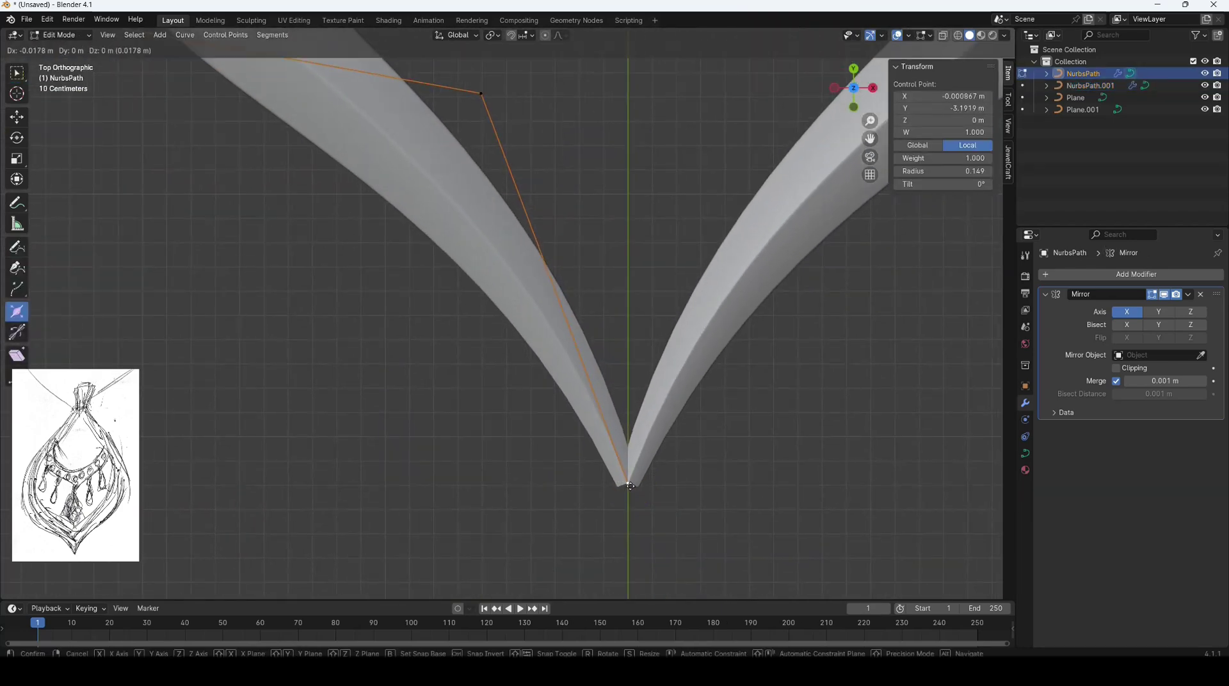
left_click(688, 490)
scroll(685, 448, "down", 4)
scroll(584, 360, "up", 4)
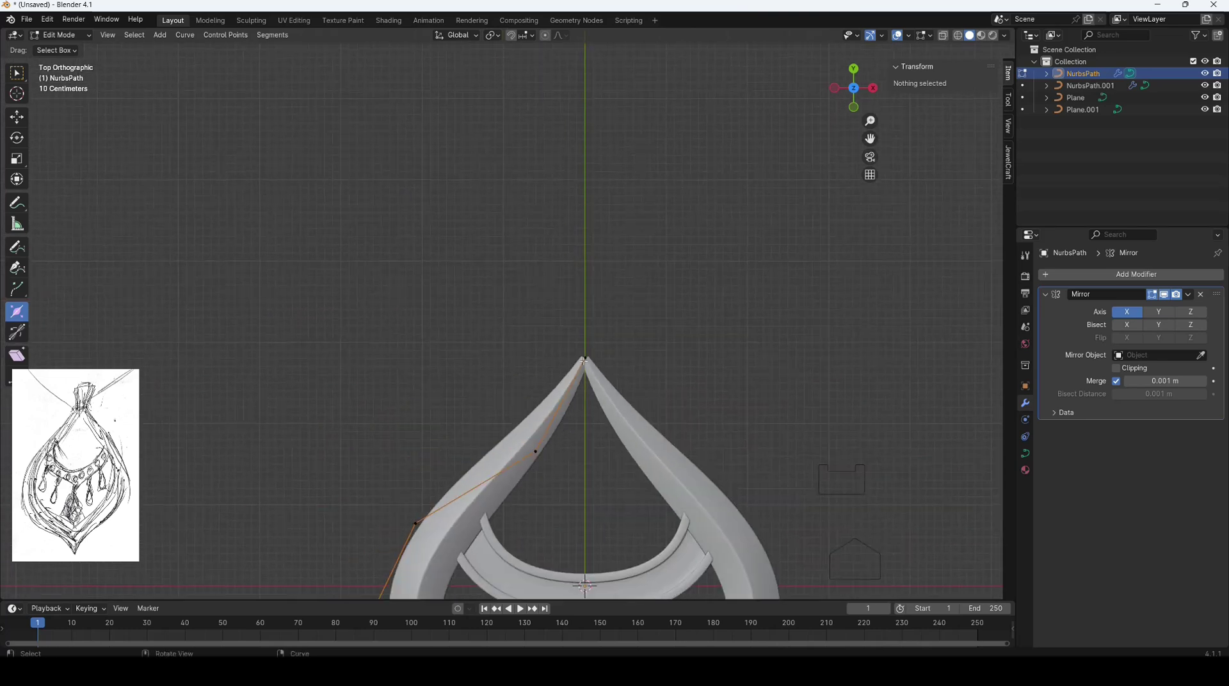
scroll(812, 297, "down", 3)
Step: Convert the inner arc band into a mesh
scroll(704, 384, "up", 5)
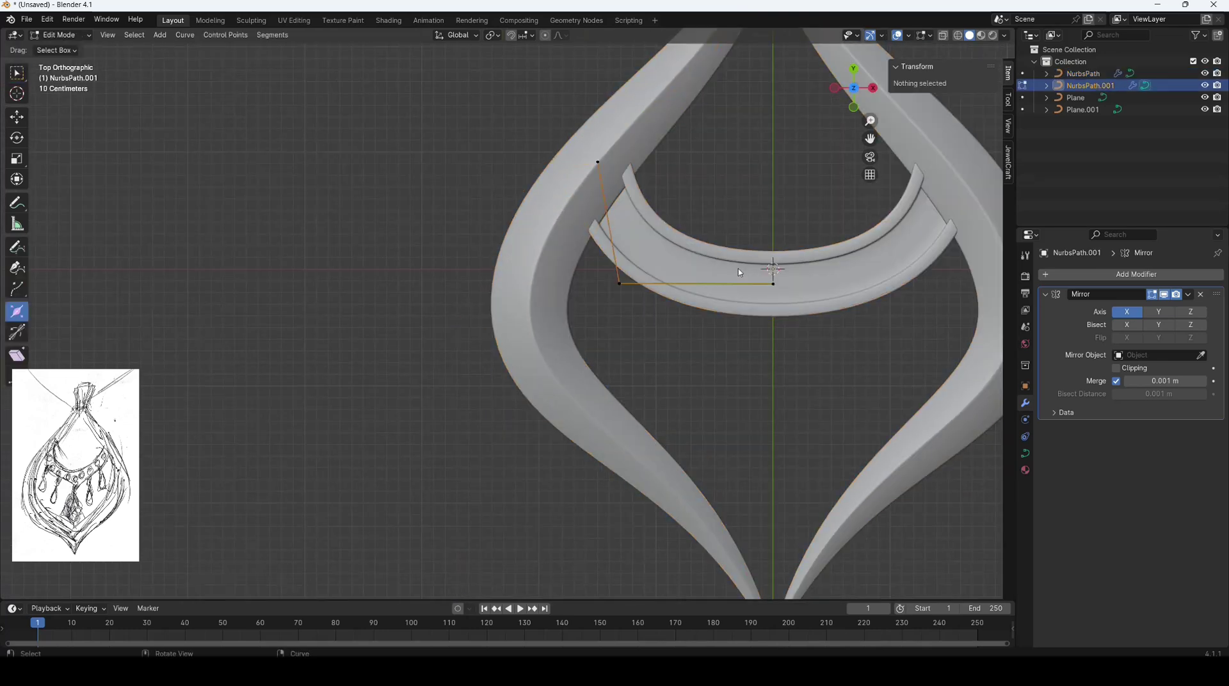
key("Tab")
left_click(650, 402)
key("Tab")
middle_click_drag(650, 403, 631, 442, "shift")
key("Tab")
left_click(184, 35)
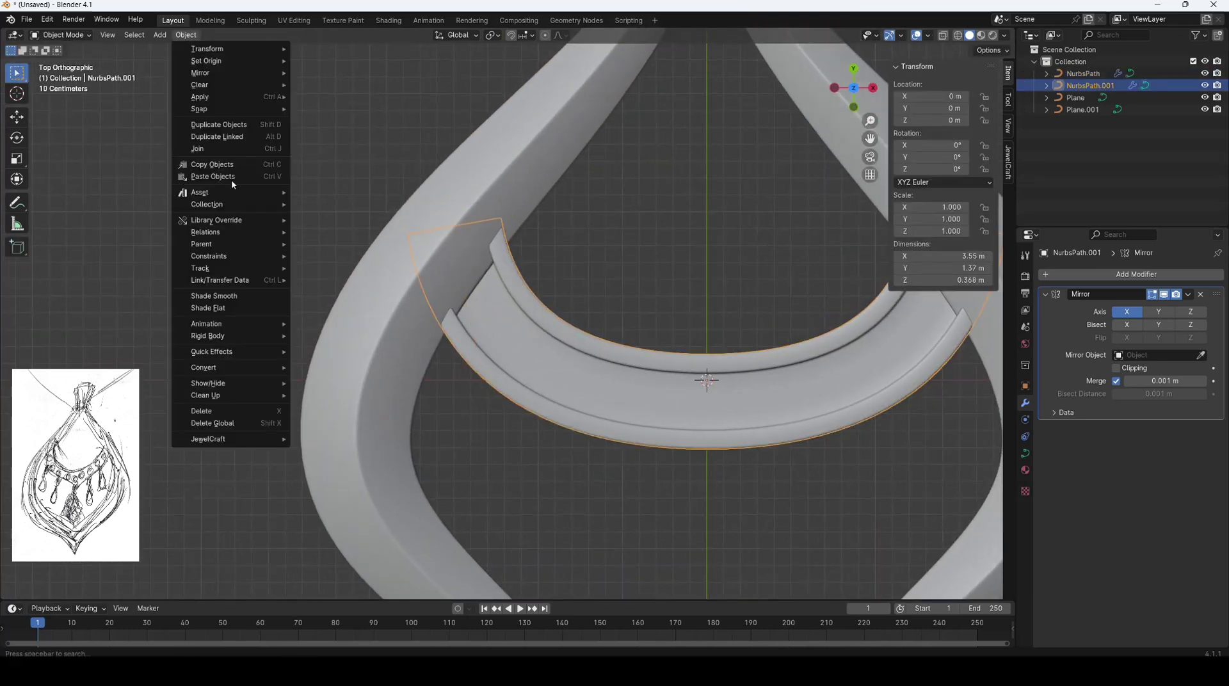
left_click(320, 370)
Step: Separate the arc's centre edge loop into its own object and convert it to a curve
key("Tab")
key("ctrl+r")
left_click(649, 397)
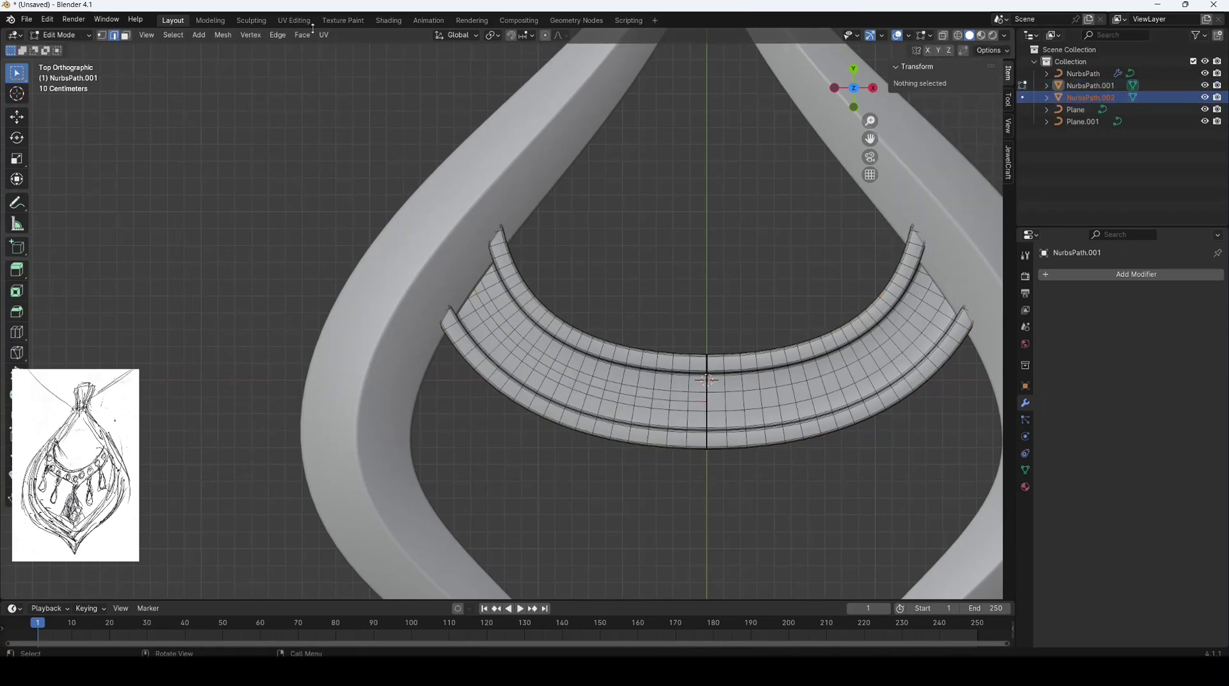
left_click(223, 35)
key("Tab")
left_click(186, 34)
left_click(320, 410)
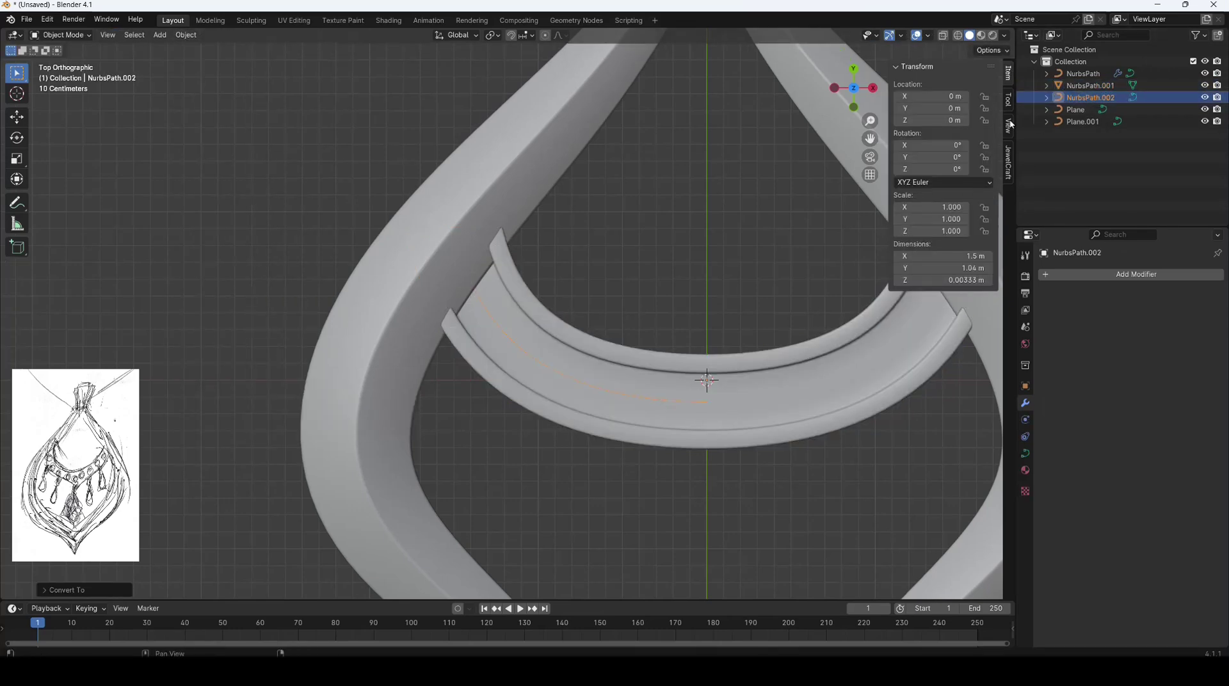
left_click(703, 397)
Step: Hide the inner arc mesh, add a plane, and parent the Round gem to it
mouse_move(703, 397)
middle_mouse_down()
mouse_move(786, 453)
mouse_move(811, 282)
middle_mouse_up()
left_click(786, 453)
left_click(1207, 89)
key("shift+a")
left_click(832, 50)
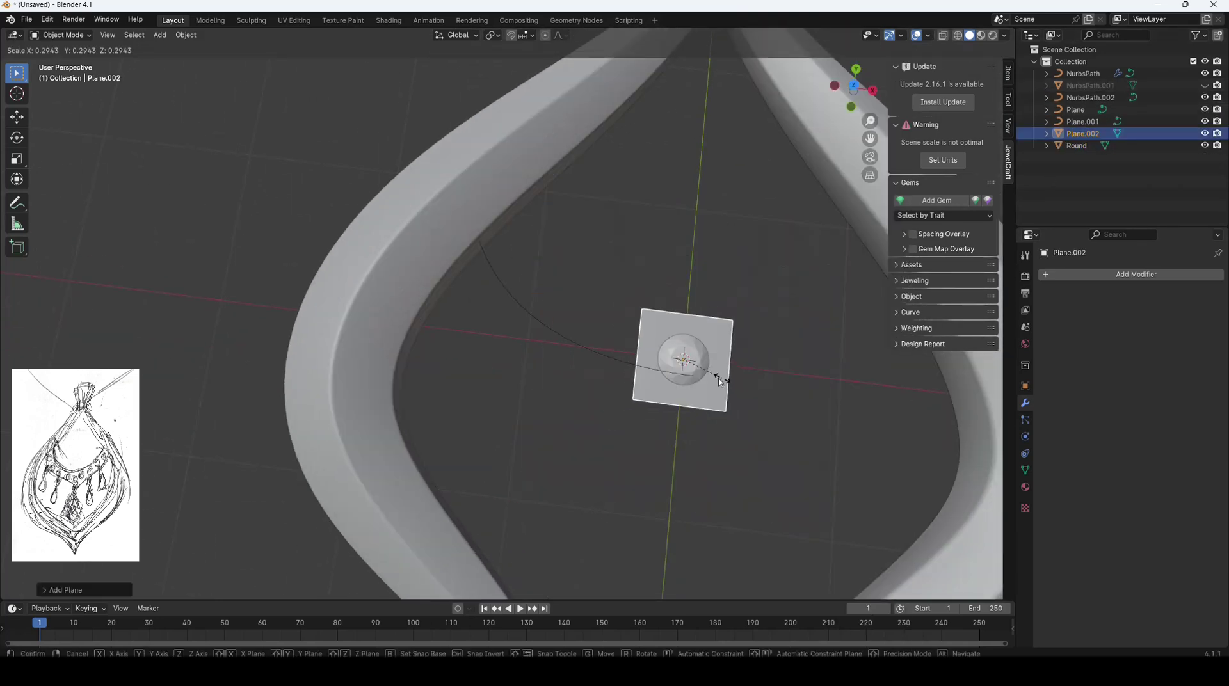
left_click(185, 35)
left_click(321, 205)
Step: Give the plane an Array modifier and a Curve modifier following NurbsPath.002
left_click(953, 275)
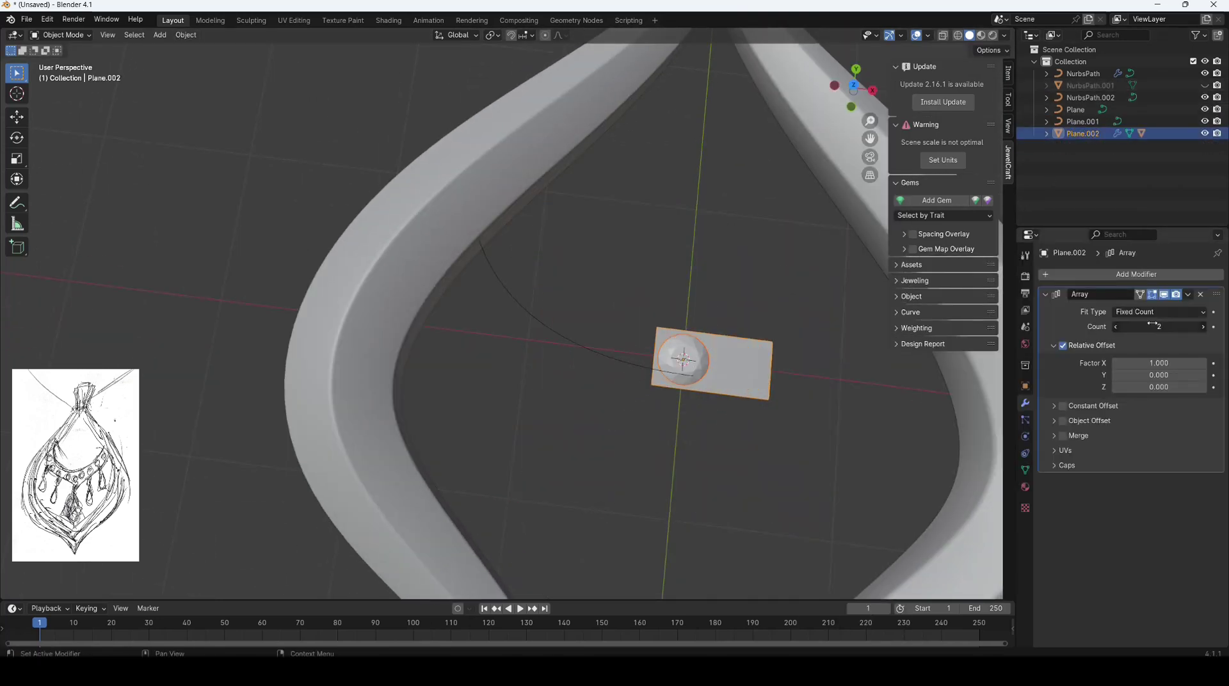
left_click(1204, 276)
left_click(1056, 311)
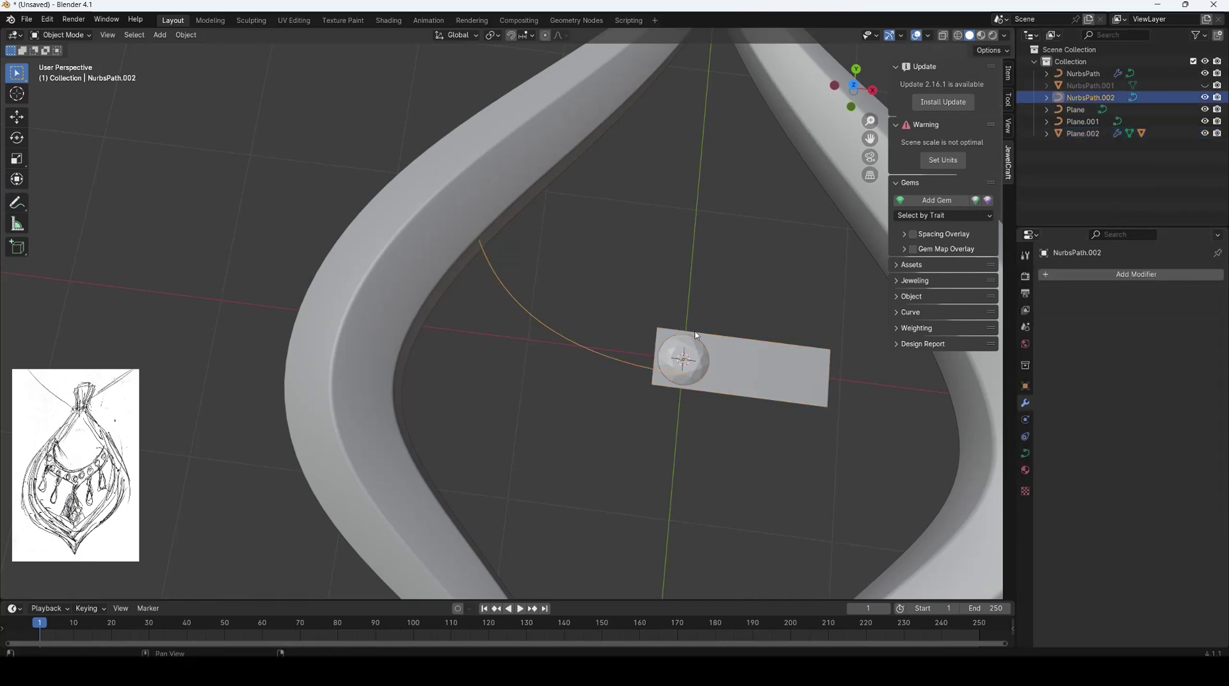
left_click(1156, 499)
left_click(1082, 538)
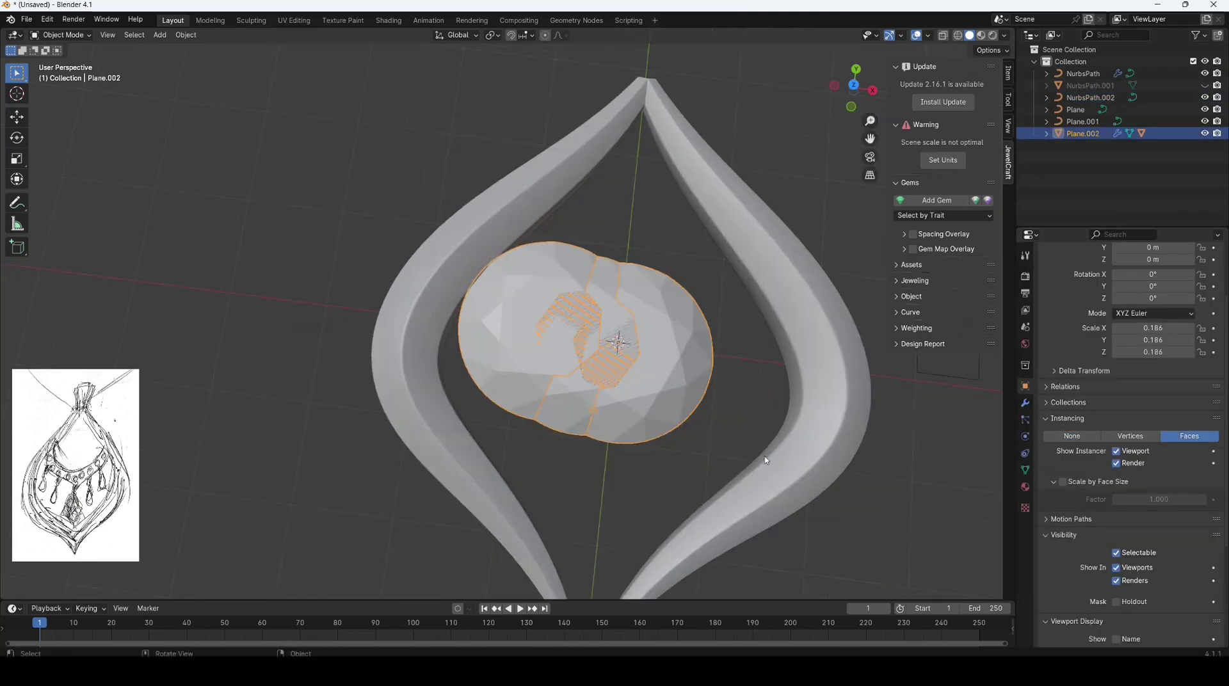
Step: Shrink the gems and space them with 9.69 m constant offset and 1.100 relative offset
middle_click_drag(896, 416, 704, 358)
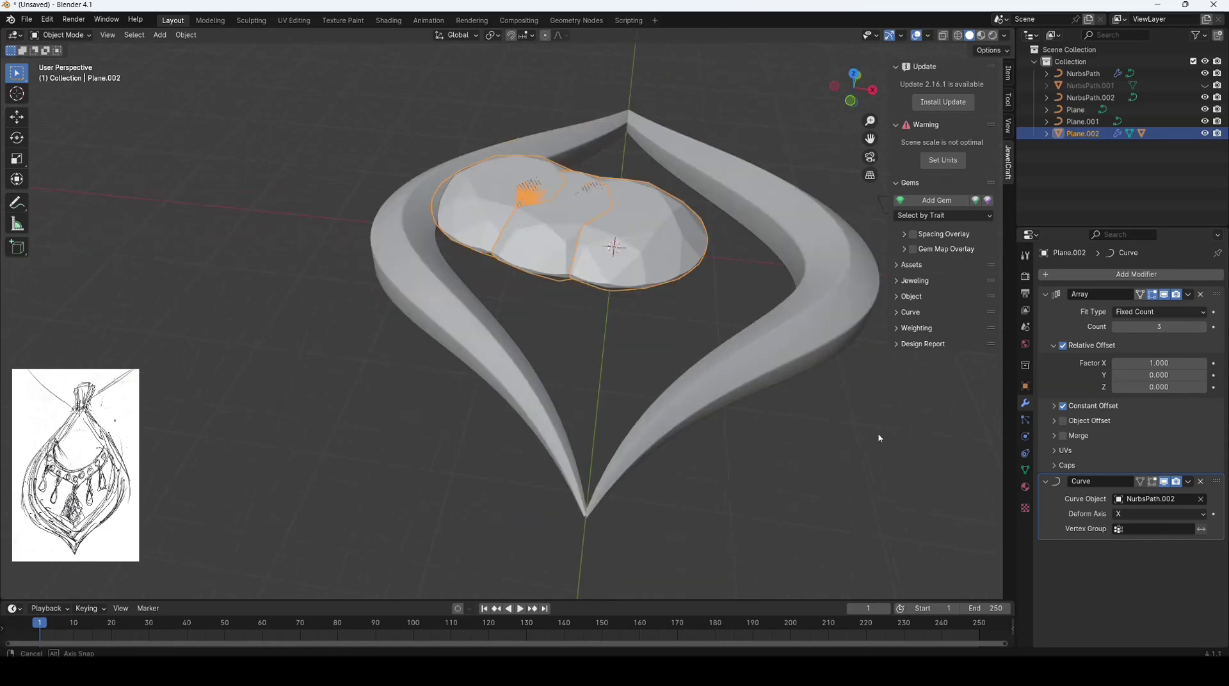
key("s")
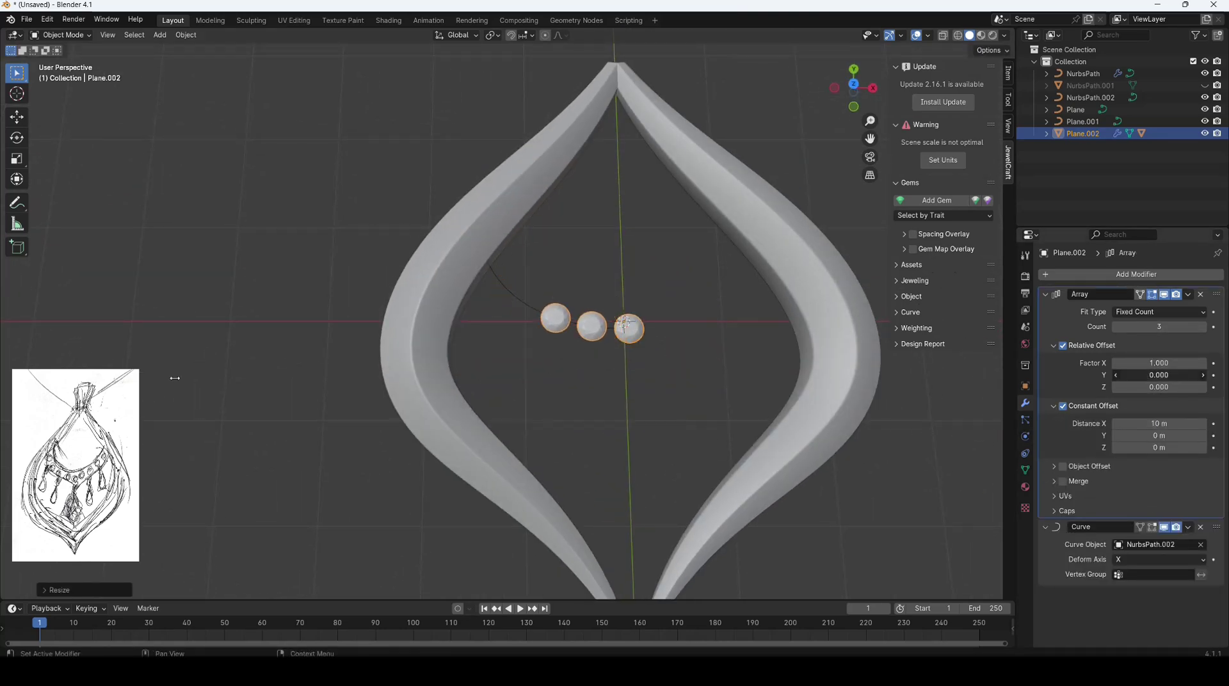
middle_click_drag(664, 425, 631, 431)
scroll(615, 403, "up", 3)
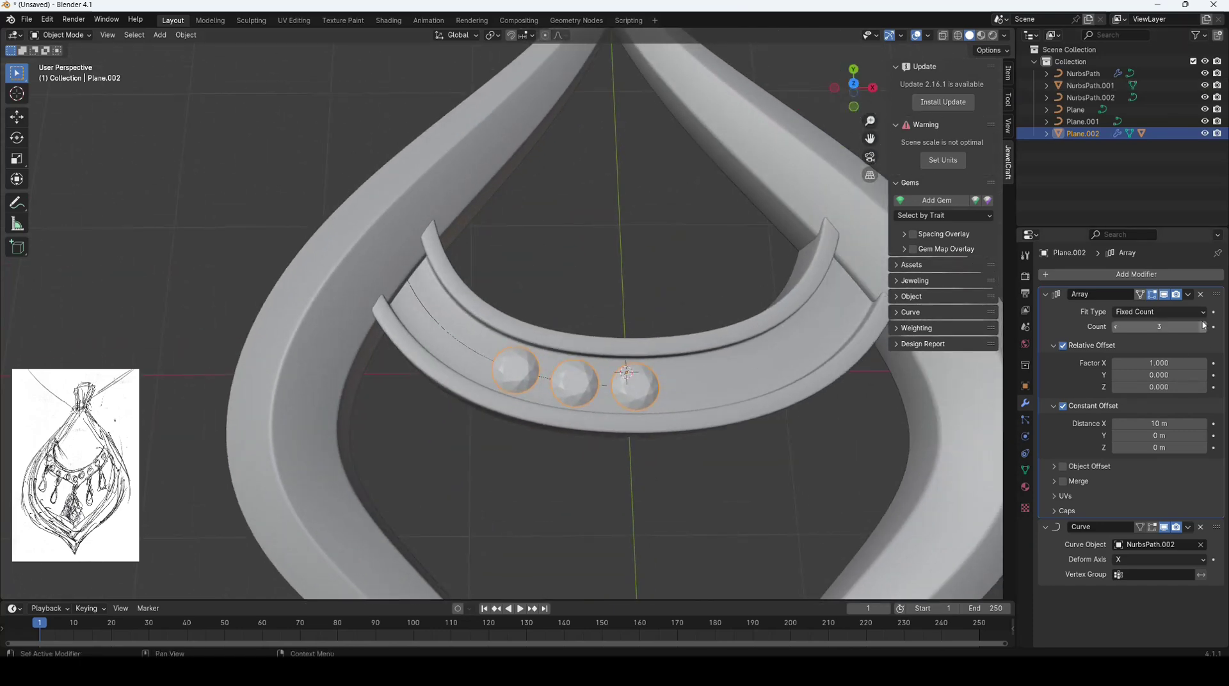
left_click(1118, 429)
mouse_move(694, 464)
middle_mouse_down()
mouse_move(693, 287)
mouse_move(624, 225)
middle_mouse_up()
left_click(1203, 363)
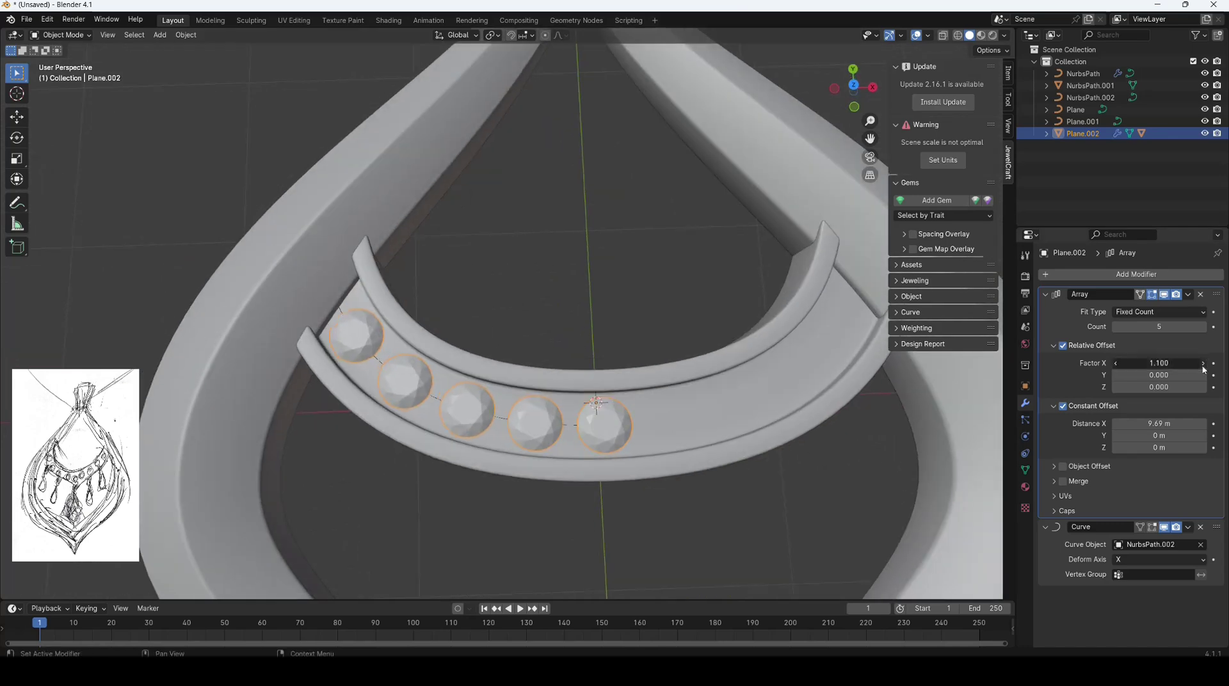
scroll(577, 385, "down", 3)
left_click(1090, 97)
key("Tab")
Step: Lengthen the gem curve's end point and add a Mirror modifier to it
middle_click_drag(448, 320, 576, 416)
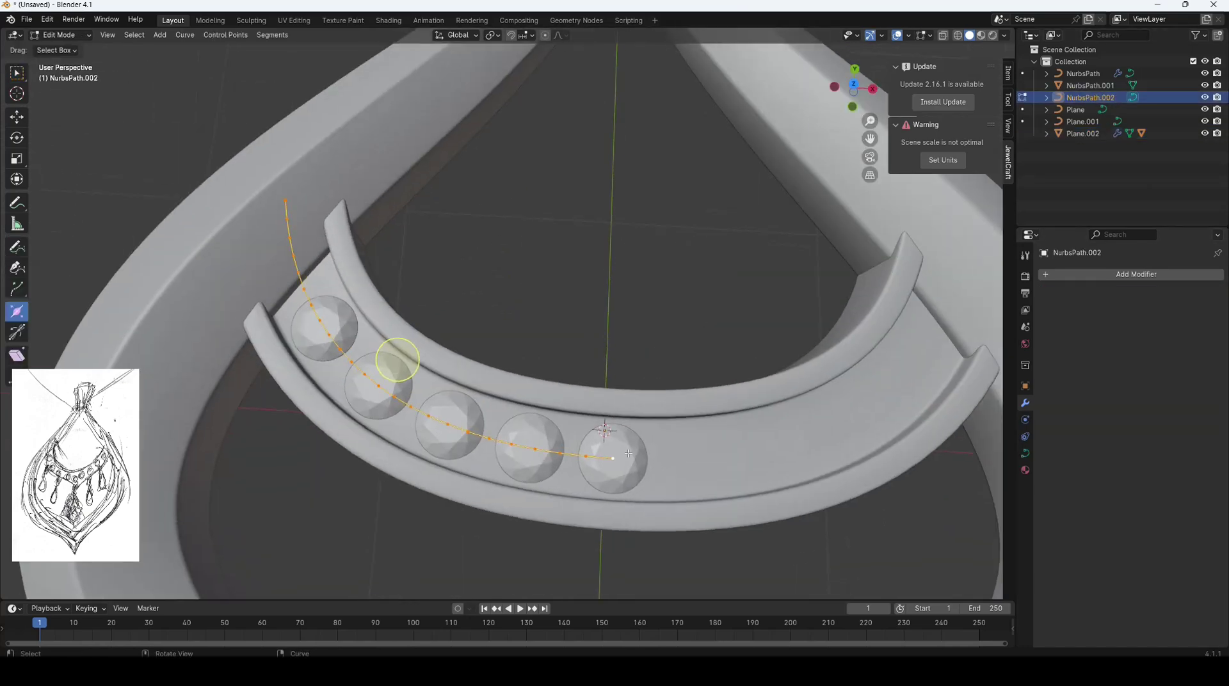
scroll(638, 504, "up", 3)
left_click_drag(638, 504, 631, 495)
left_click(632, 494)
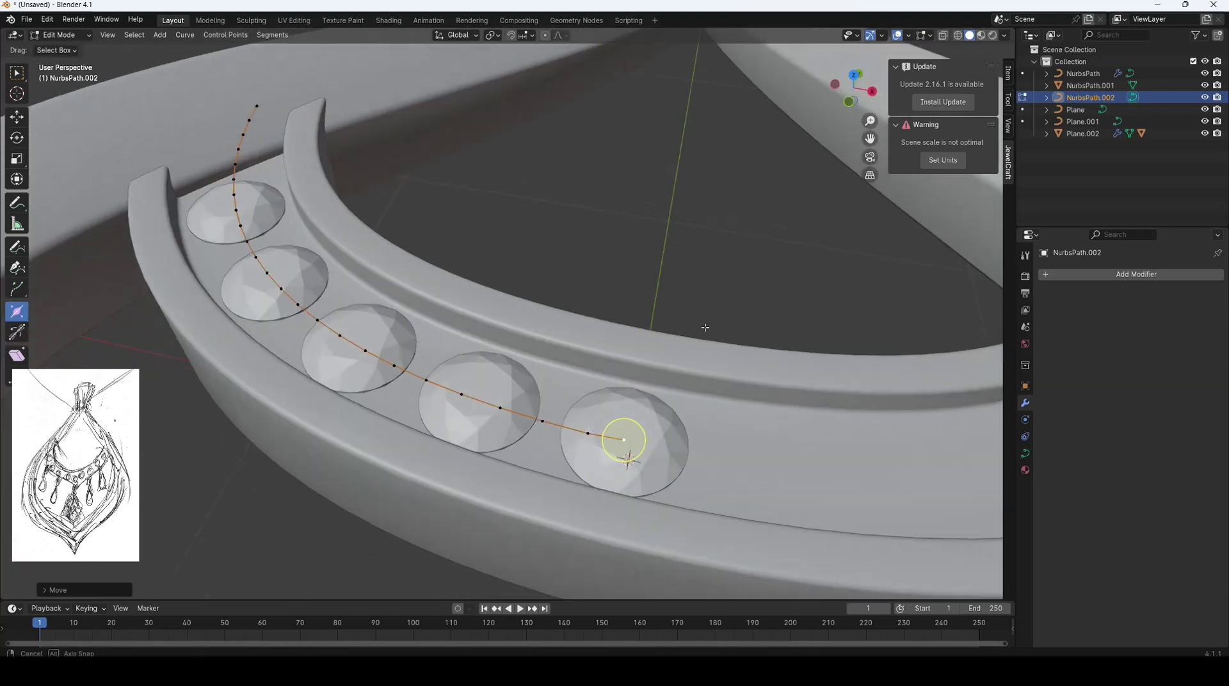
middle_click_drag(626, 434, 851, 91)
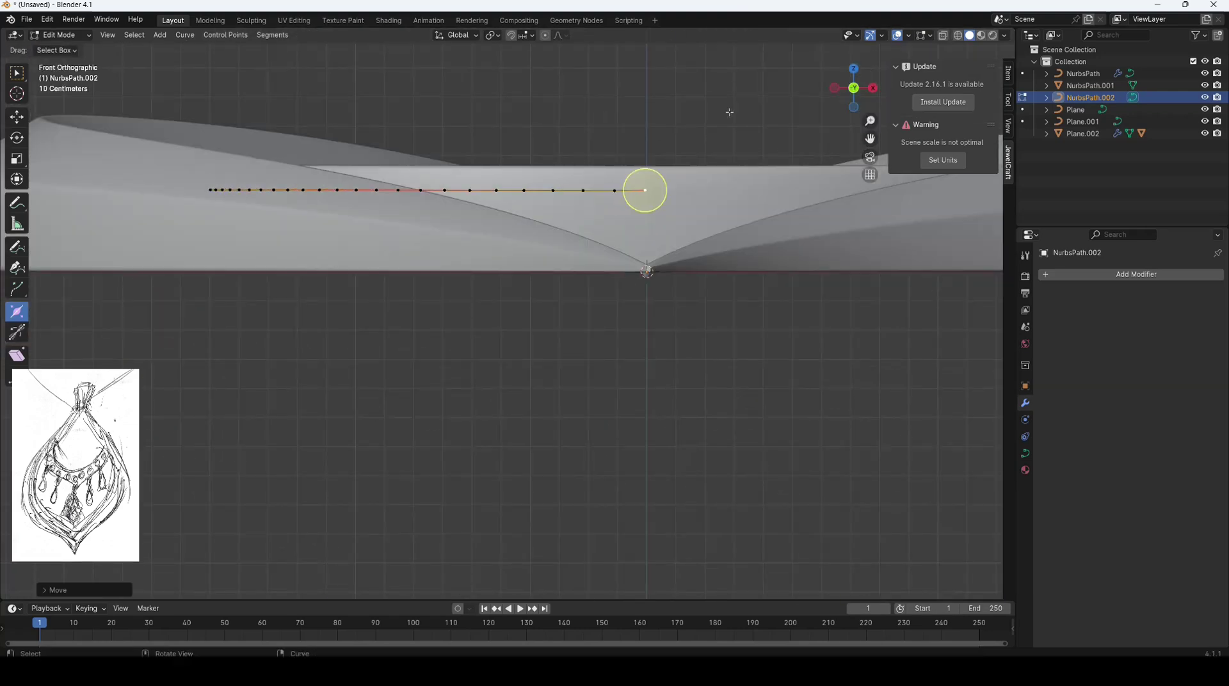
middle_click_drag(635, 169, 574, 357)
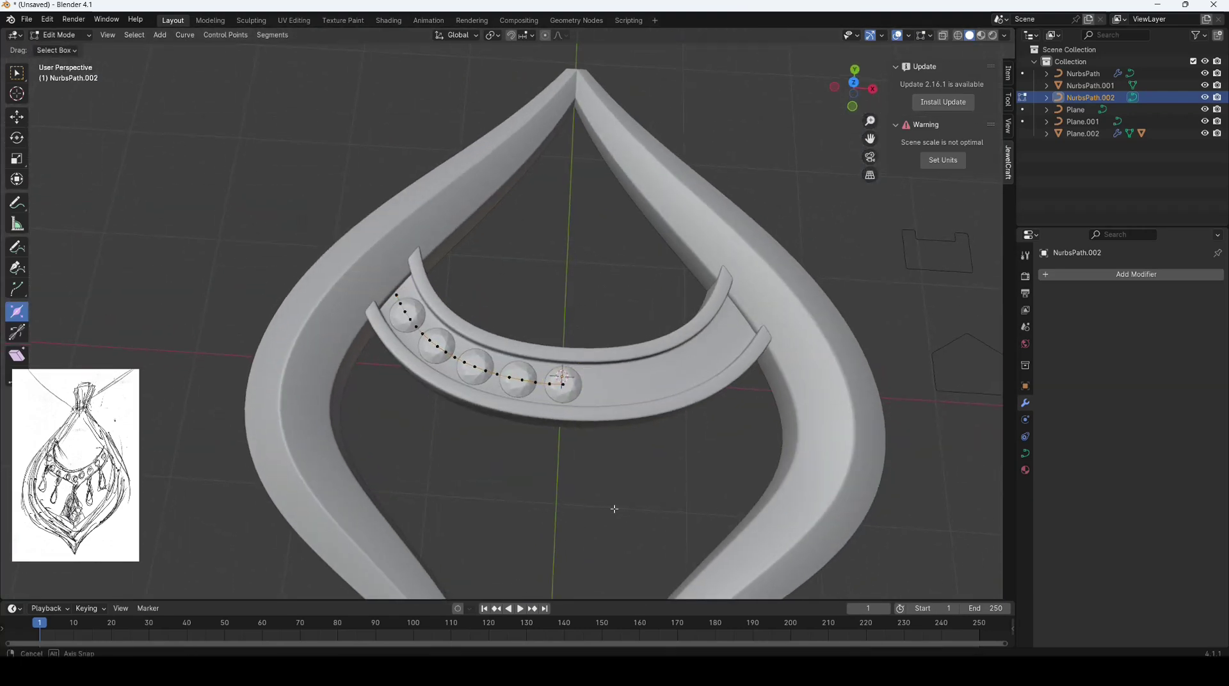
middle_click_drag(615, 509, 627, 500)
left_click(1136, 274)
left_click(1024, 317)
middle_click_drag(801, 256, 999, 106)
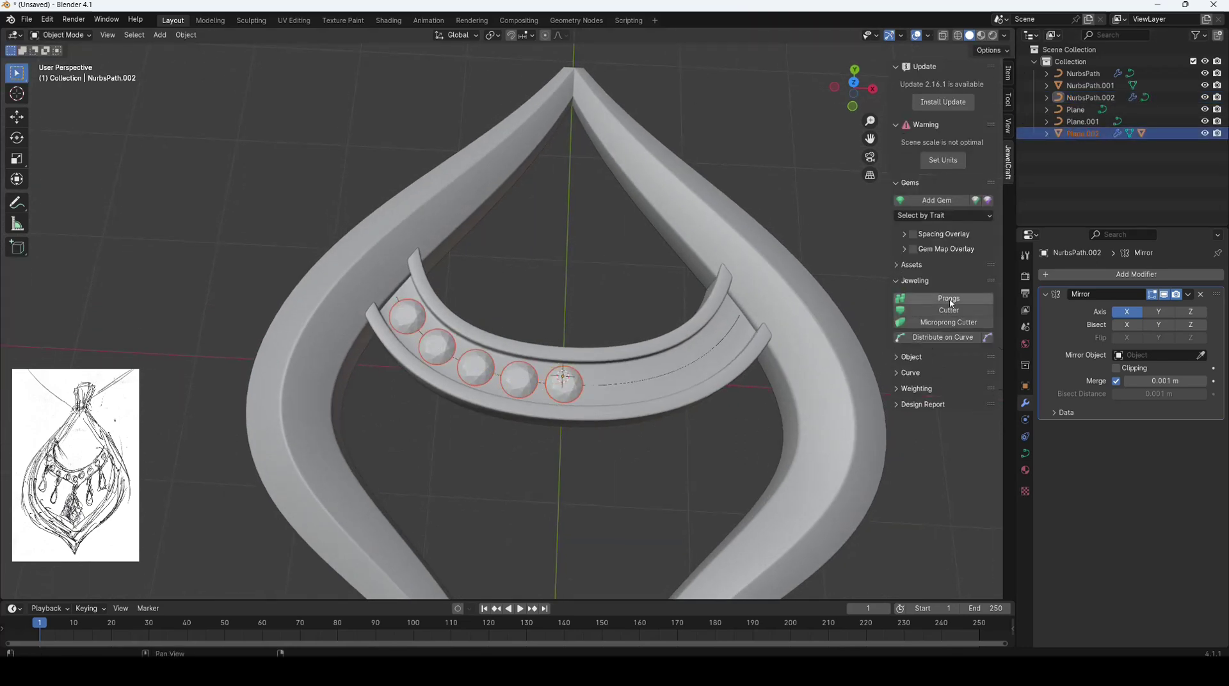
Step: Add JewelCraft prongs around the selected gems
left_click(950, 304)
mouse_move(543, 412)
middle_mouse_down()
mouse_move(647, 332)
mouse_move(520, 397)
middle_mouse_up()
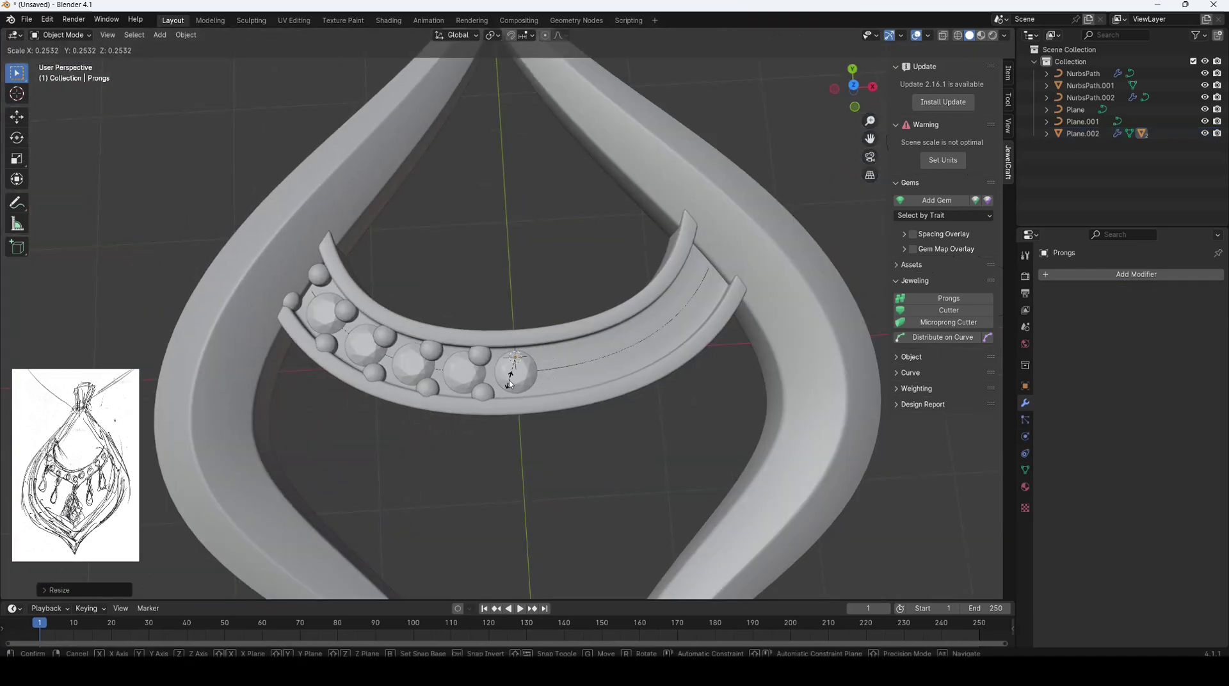
scroll(510, 384, "up", 2, "alt")
scroll(544, 392, "down", 4)
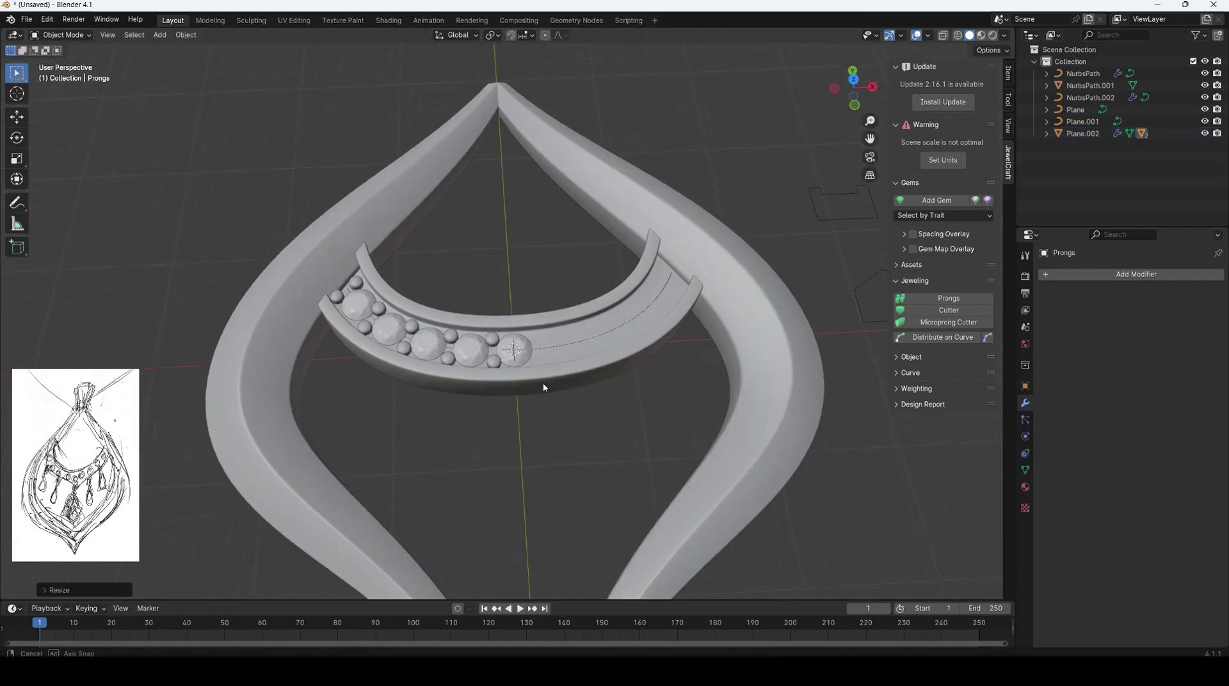
scroll(541, 389, "down", 2)
middle_click_drag(541, 389, 564, 372)
Step: Convert the bezel band and gem array to meshes and start a Wavefront OBJ export
left_click(1084, 133)
left_click(1090, 97)
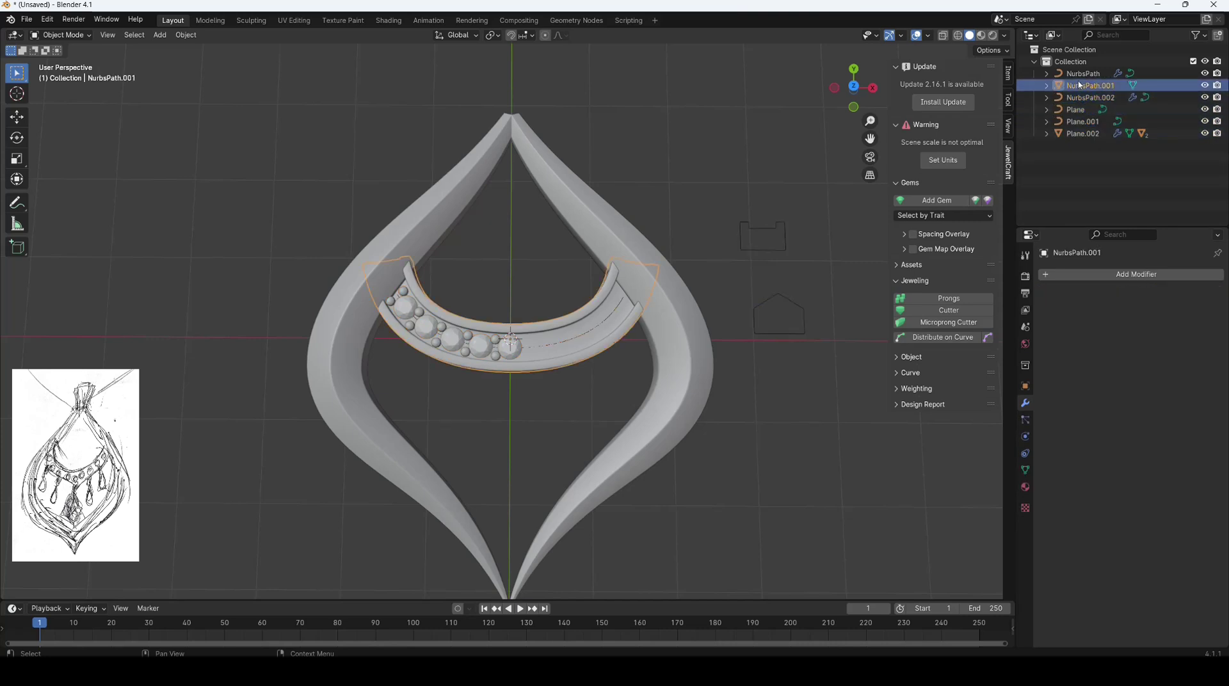
left_click(186, 35)
left_click(324, 453)
left_click(1084, 133)
middle_click_drag(512, 321, 551, 359)
left_click(26, 20)
mouse_move(46, 201)
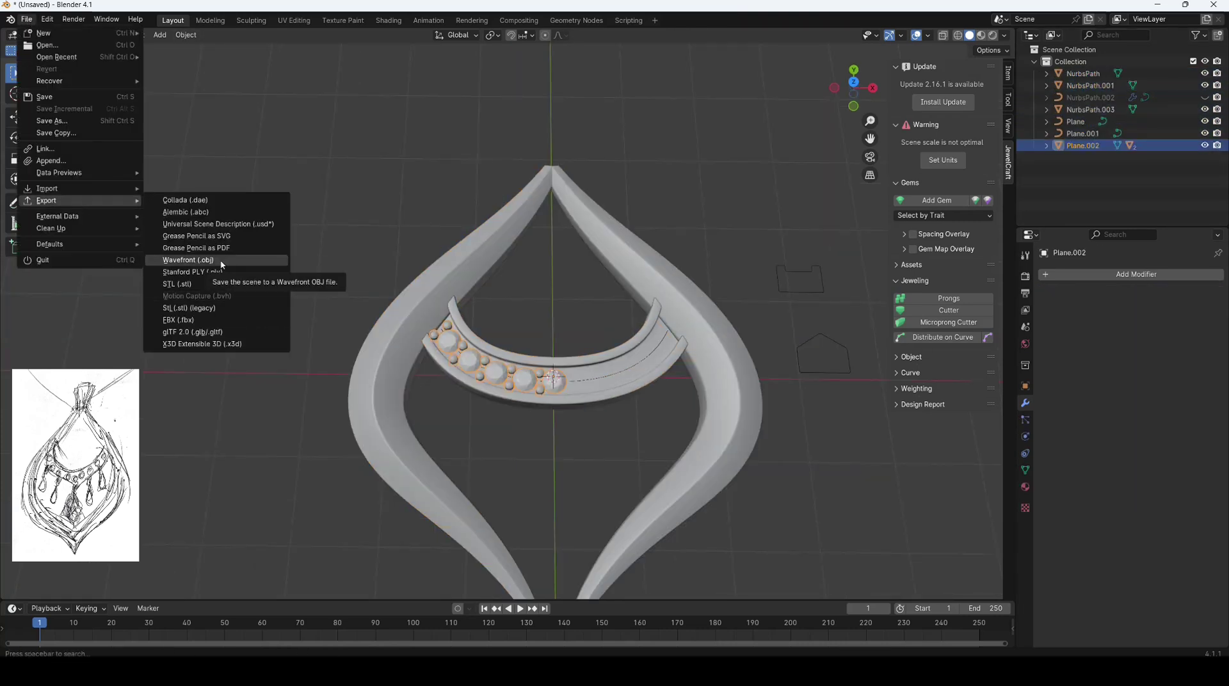
left_click(192, 260)
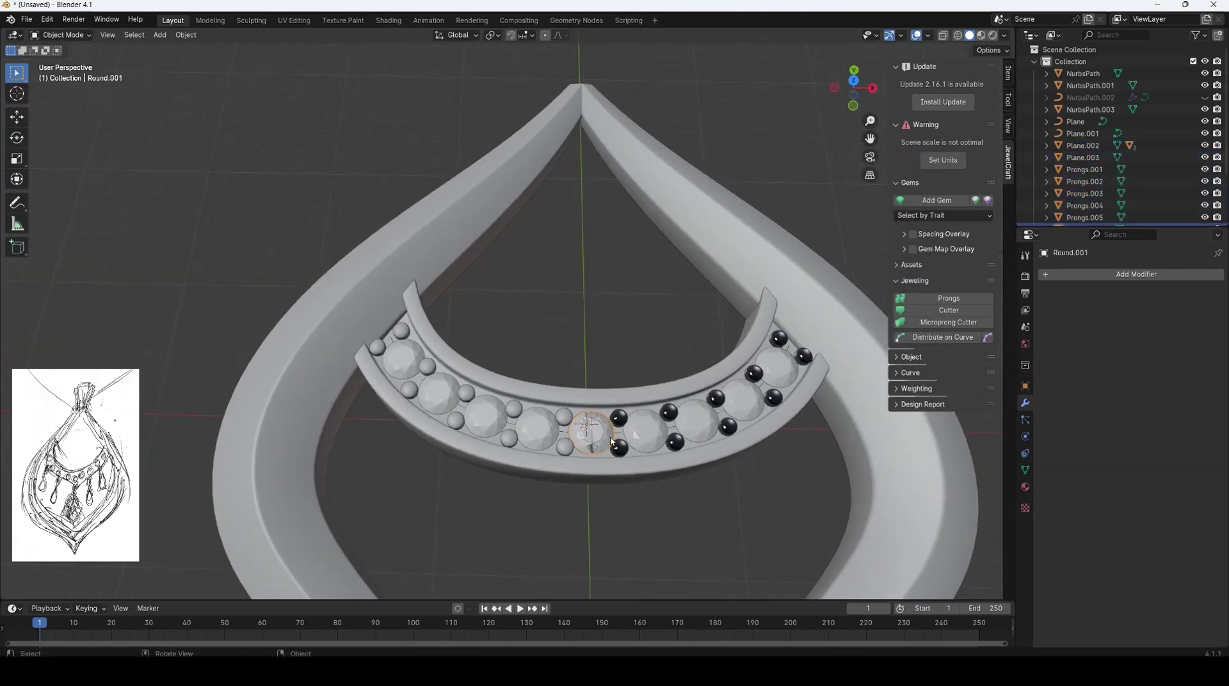
Step: Select the prong objects in the outliner and orbit to an oblique view
scroll(1121, 160, "down", 2)
left_click(1085, 121)
left_click(1085, 169, "shift")
left_click(186, 35)
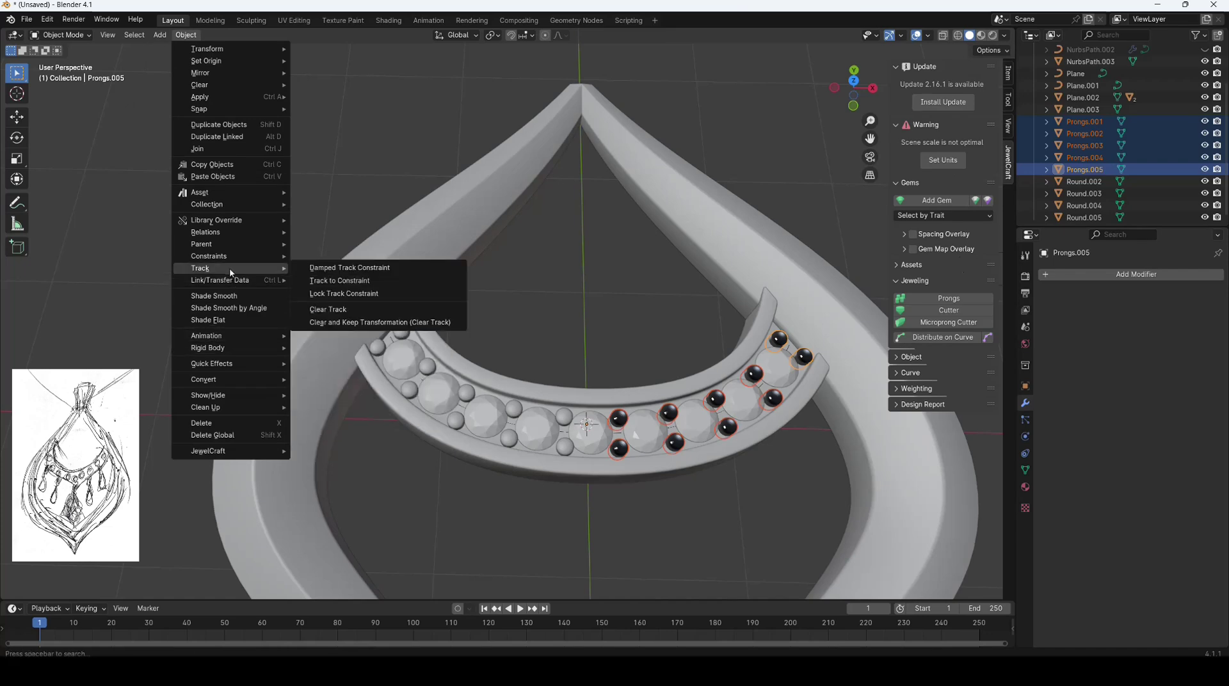
left_click(185, 37)
middle_click_drag(448, 289, 576, 224)
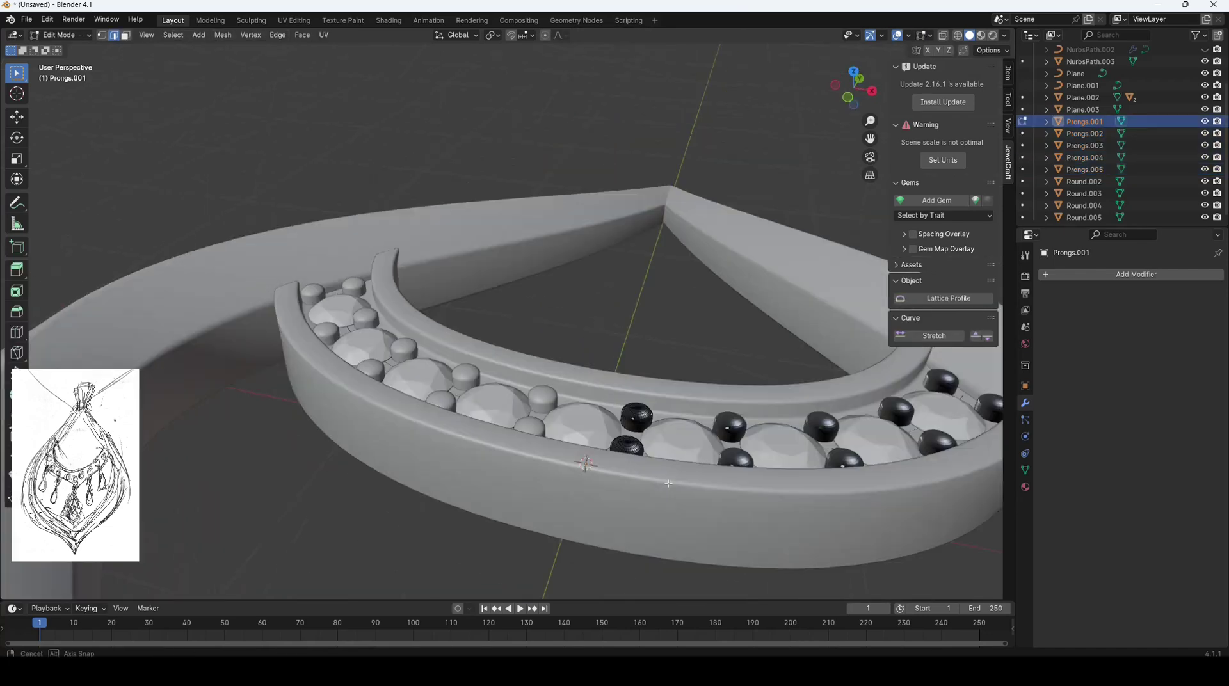
Step: Enable Backface Culling in viewport shading and select the bezel band
left_click(1004, 35)
left_click(937, 290)
scroll(448, 320, "down", 4)
key("Tab")
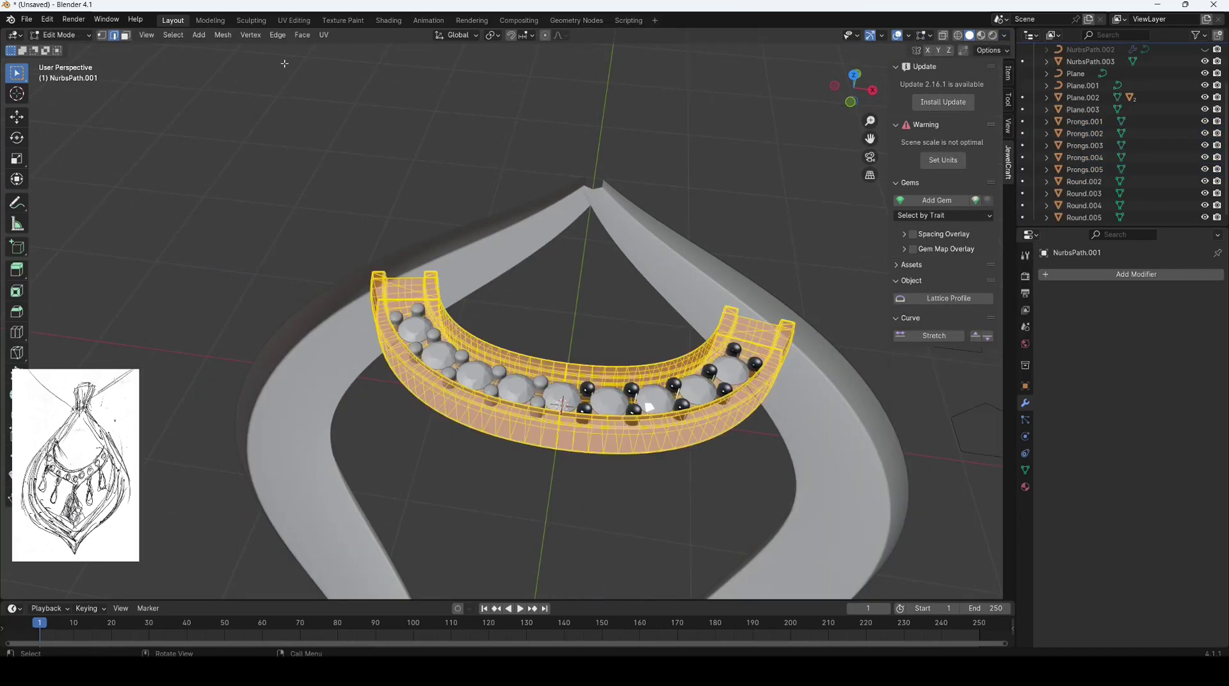
left_click(361, 346)
key("Tab")
key("Tab")
scroll(607, 480, "down", 3)
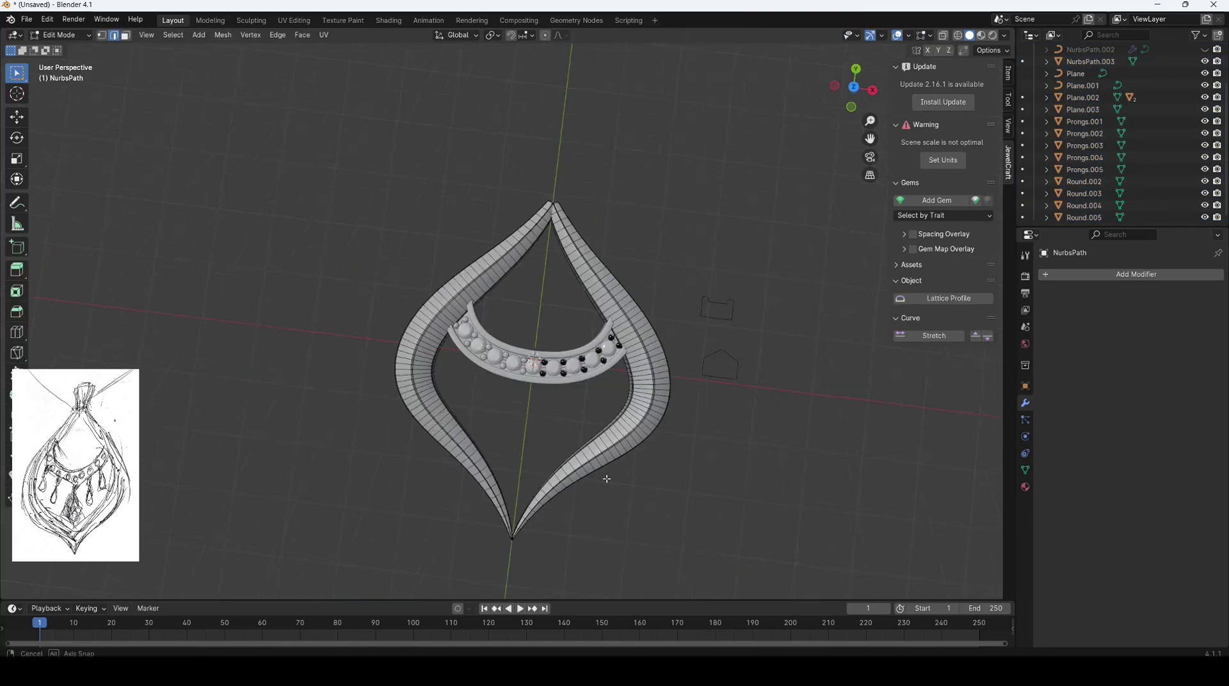
scroll(625, 535, "up", 4)
Step: Add a torus and scale it down to a tiny ring
key("shift+a")
left_click(666, 438)
scroll(666, 438, "down", 2)
key("s")
left_click(564, 402)
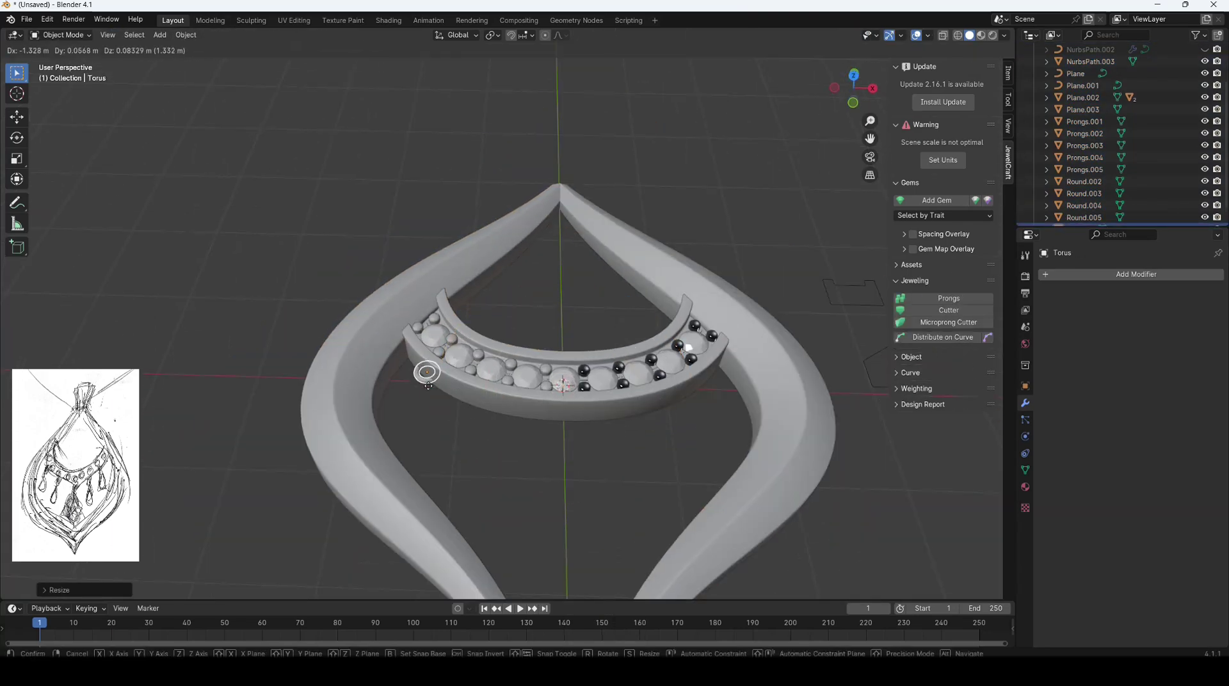
Step: Place the ring beside the band and duplicate copies below it in top view
left_click(428, 386)
mouse_move(461, 477)
middle_mouse_down()
mouse_move(568, 499)
mouse_move(632, 439)
middle_mouse_up()
key("shift+d")
left_click(568, 500)
key("KP_7")
key("g")
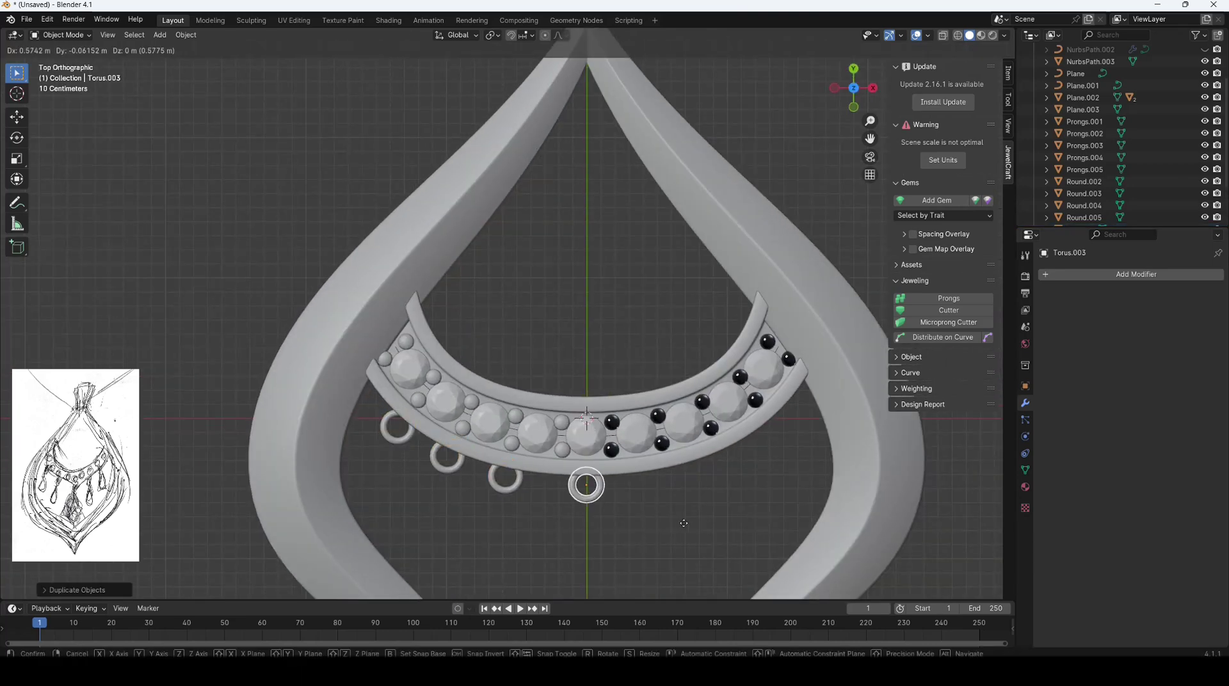
Step: Select the left rings, try a Mirror modifier, then undo it
left_click(186, 34)
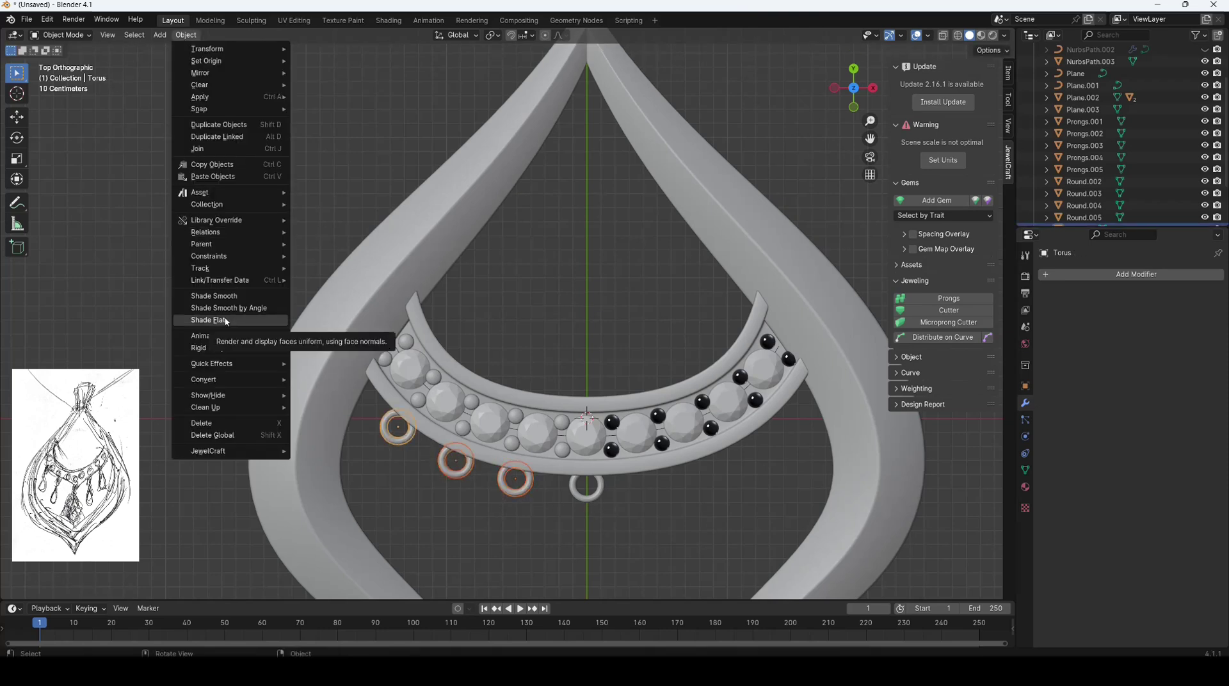
left_click(397, 428, "shift")
left_click(1136, 274)
left_click(1159, 317)
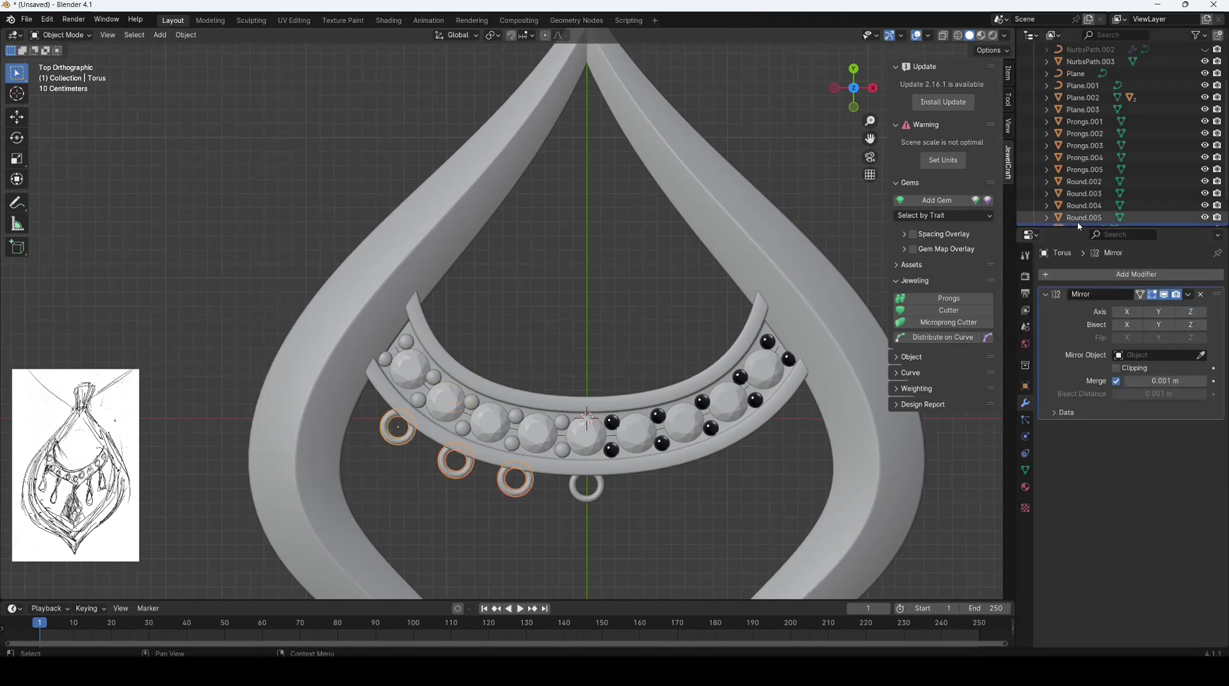
key("ctrl+z")
key("ctrl+z")
Step: Reset the ring origin and copy the rings onto the band's right side
right_click(516, 383)
mouse_move(461, 381)
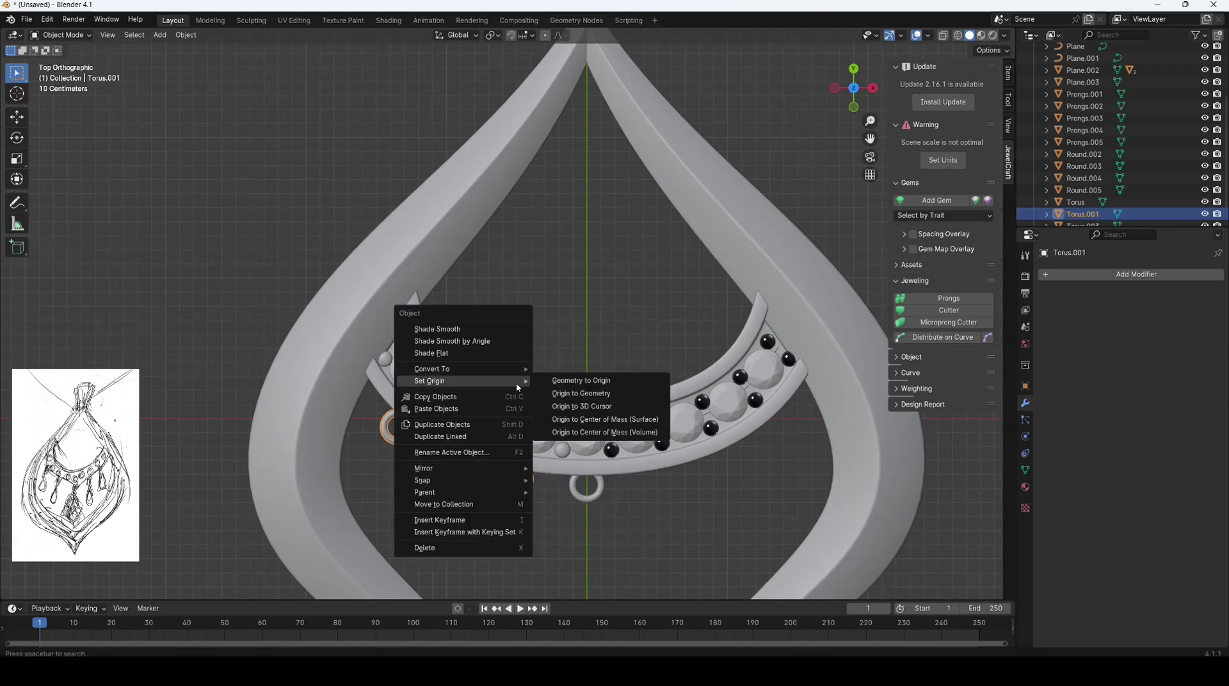
left_click(620, 394)
left_click(667, 537)
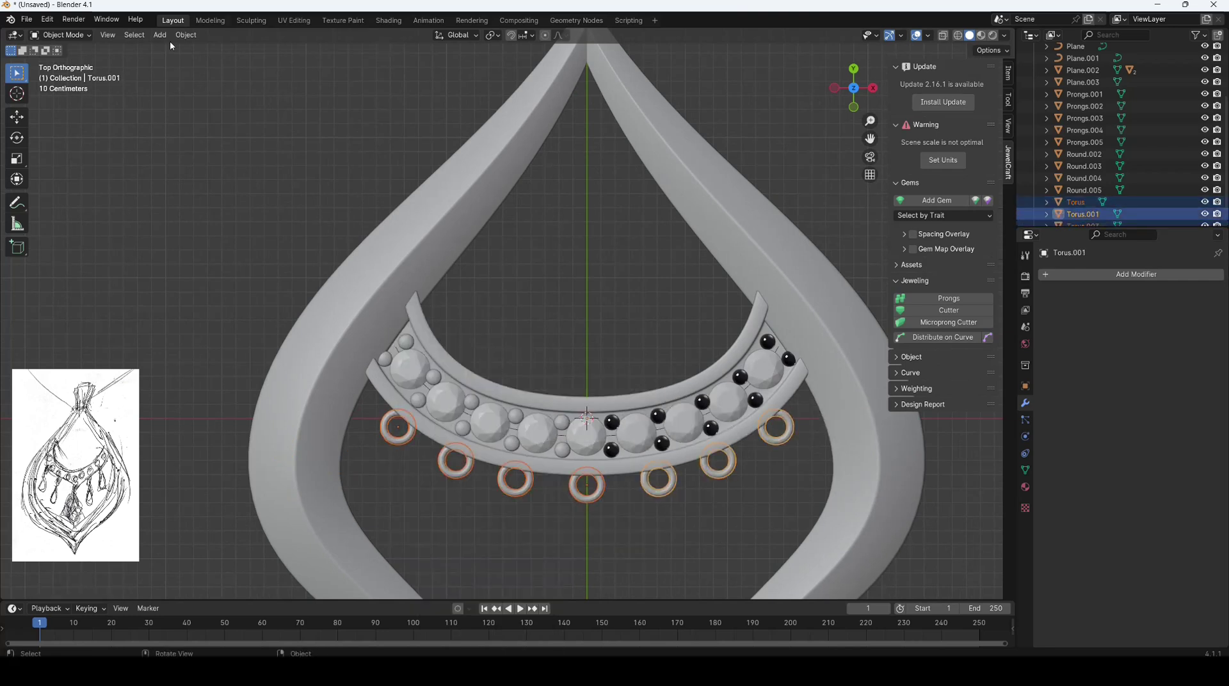
left_click(1087, 201)
Step: Add a Mirror modifier to the cone, mirroring it along the Z axis
left_click(613, 424)
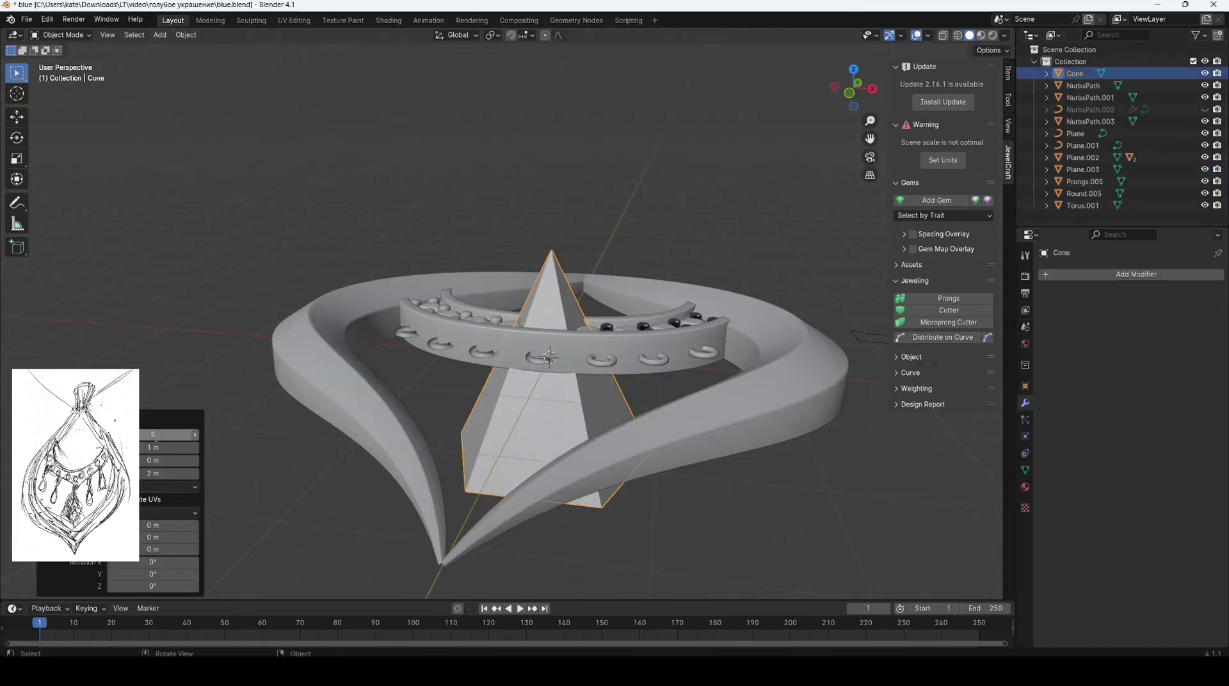
mouse_move(817, 287)
middle_mouse_down()
mouse_move(654, 535)
mouse_move(351, 544)
middle_mouse_up()
left_click(1137, 274)
left_click(1088, 301)
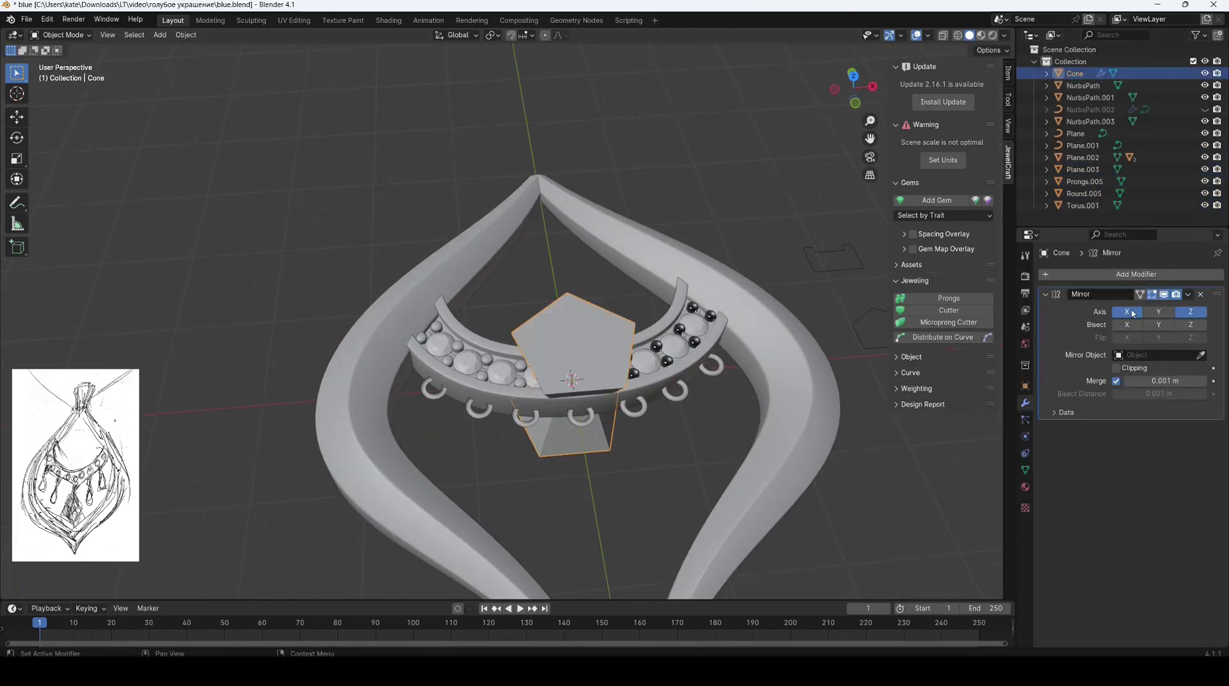
key("Tab")
left_click(1191, 312)
middle_click_drag(1191, 312, 585, 389)
left_click(583, 322)
Step: Apply the Mirror modifier so the mirrored cone half becomes permanent geometry
scroll(583, 323, "up", 4)
scroll(584, 322, "up", 2)
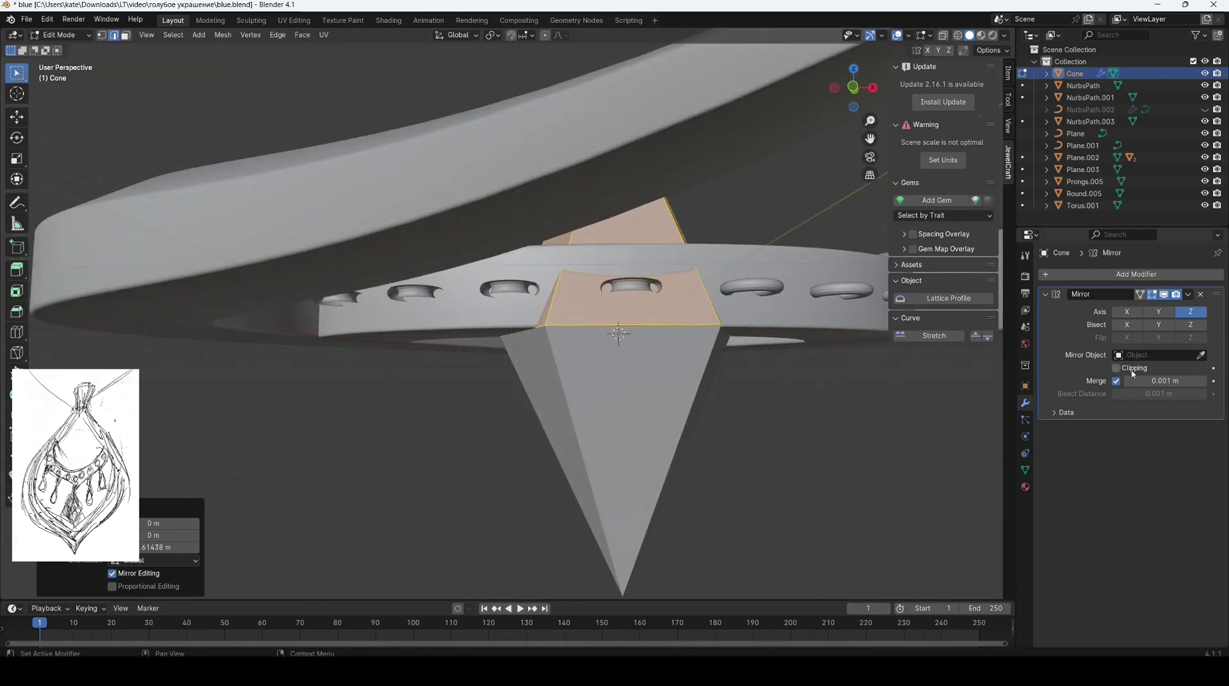
left_click(184, 380)
scroll(184, 380, "down", 5)
scroll(184, 380, "down", 2)
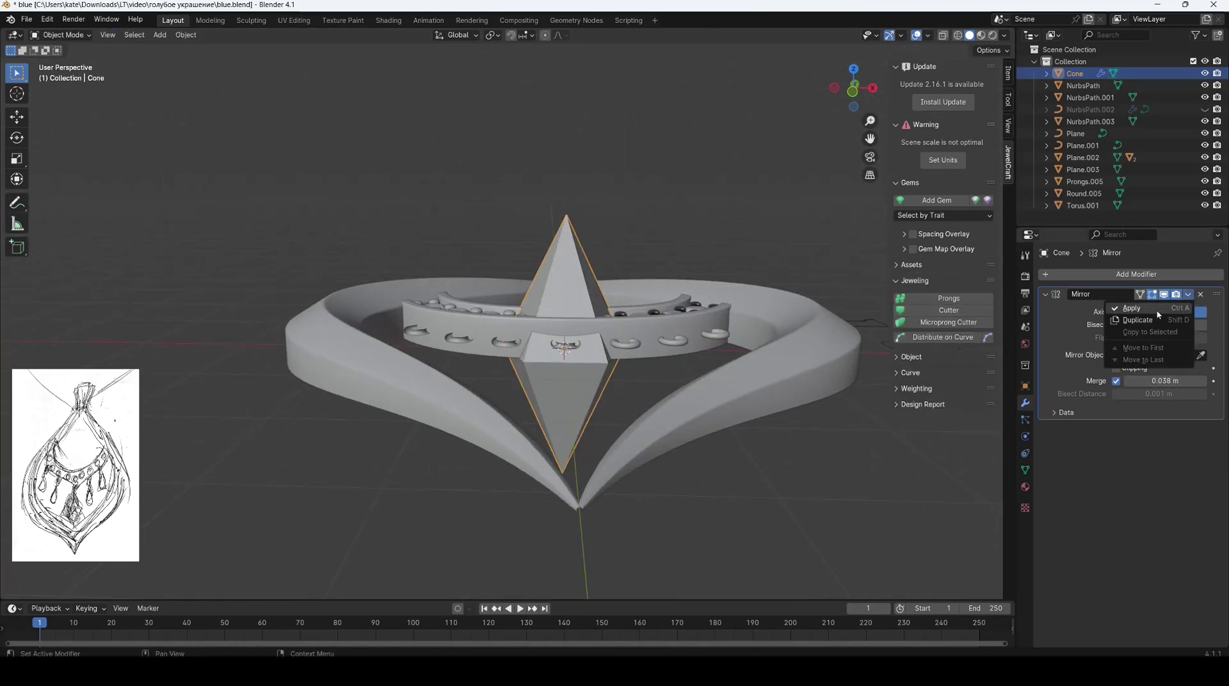
left_click(1158, 311)
Step: In Edit Mode with X-ray on, select and delete the cone's unwanted faces
key("Tab")
scroll(586, 391, "up", 3)
mouse_move(472, 520)
middle_mouse_down()
mouse_move(569, 339)
mouse_move(541, 502)
middle_mouse_up()
key("shift+z")
key("alt+a")
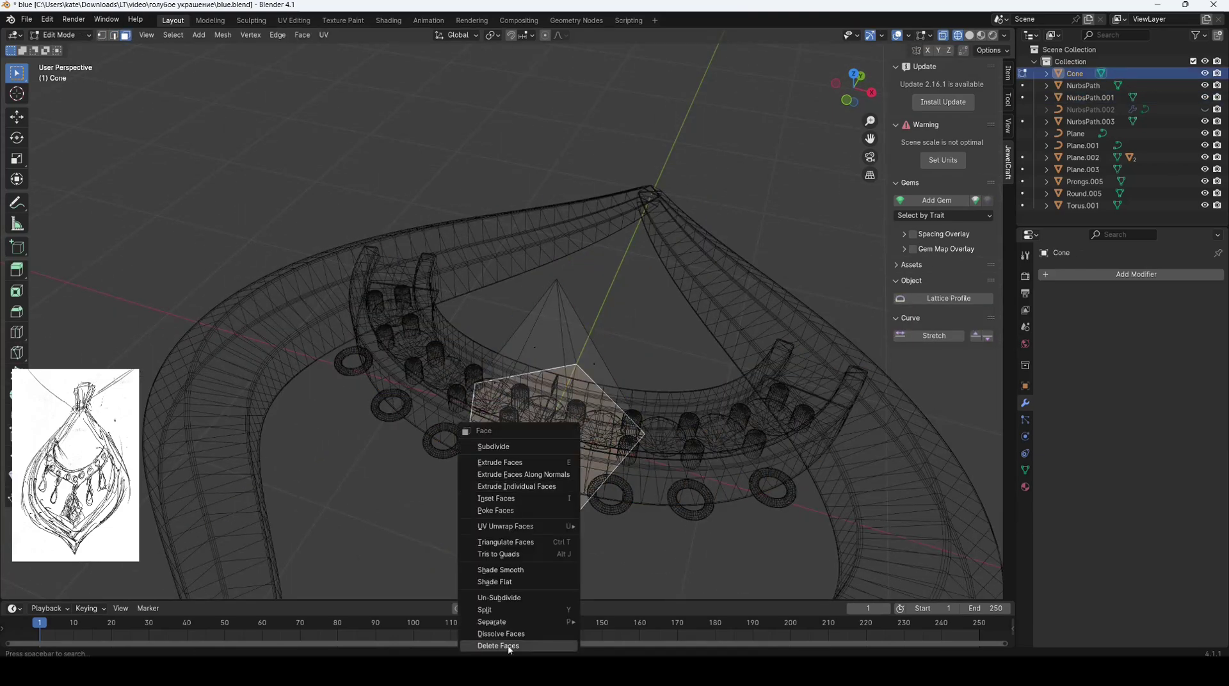
left_click(508, 645)
key("shift+z")
Step: Scale the whole cone down into a small drop below the gem band
middle_click_drag(631, 459, 578, 311)
mouse_move(528, 426)
middle_mouse_down()
mouse_move(450, 369)
mouse_move(708, 406)
mouse_move(692, 404)
middle_mouse_up()
key("a")
key("s")
left_click(612, 477)
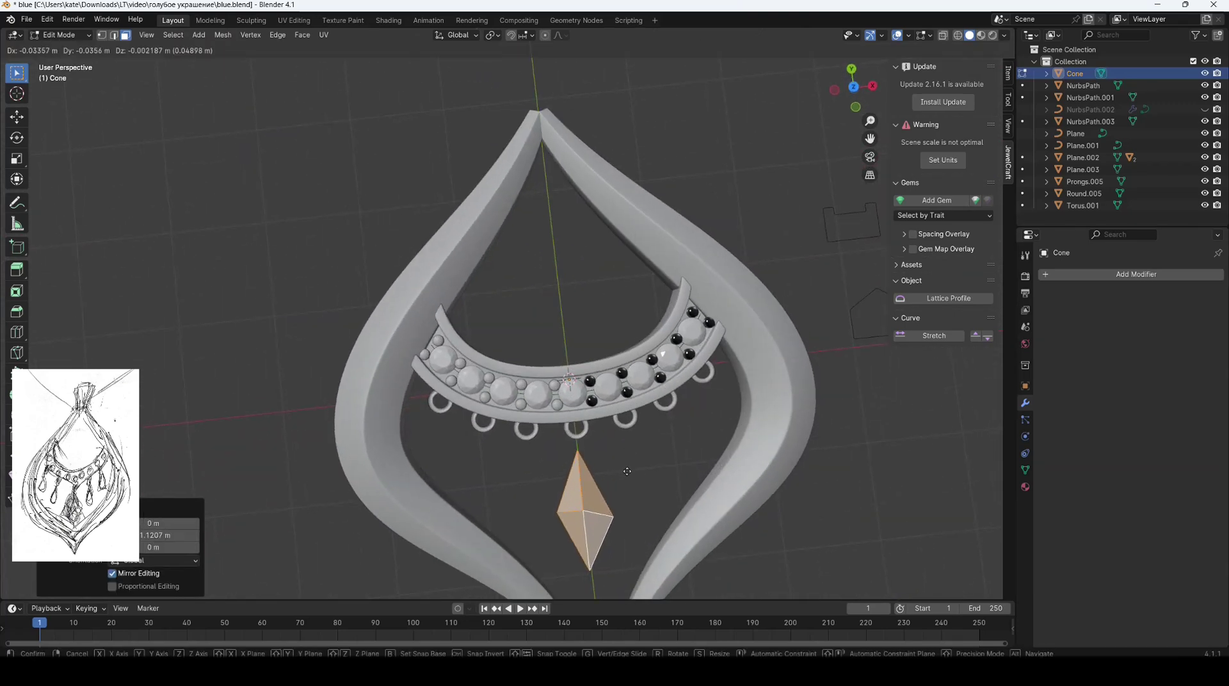
Step: Add a Pear-cut gem and place it beside the crystal drop
key("alt+a")
scroll(612, 476, "up", 3)
left_click(937, 200)
left_click(983, 272)
left_click(781, 345)
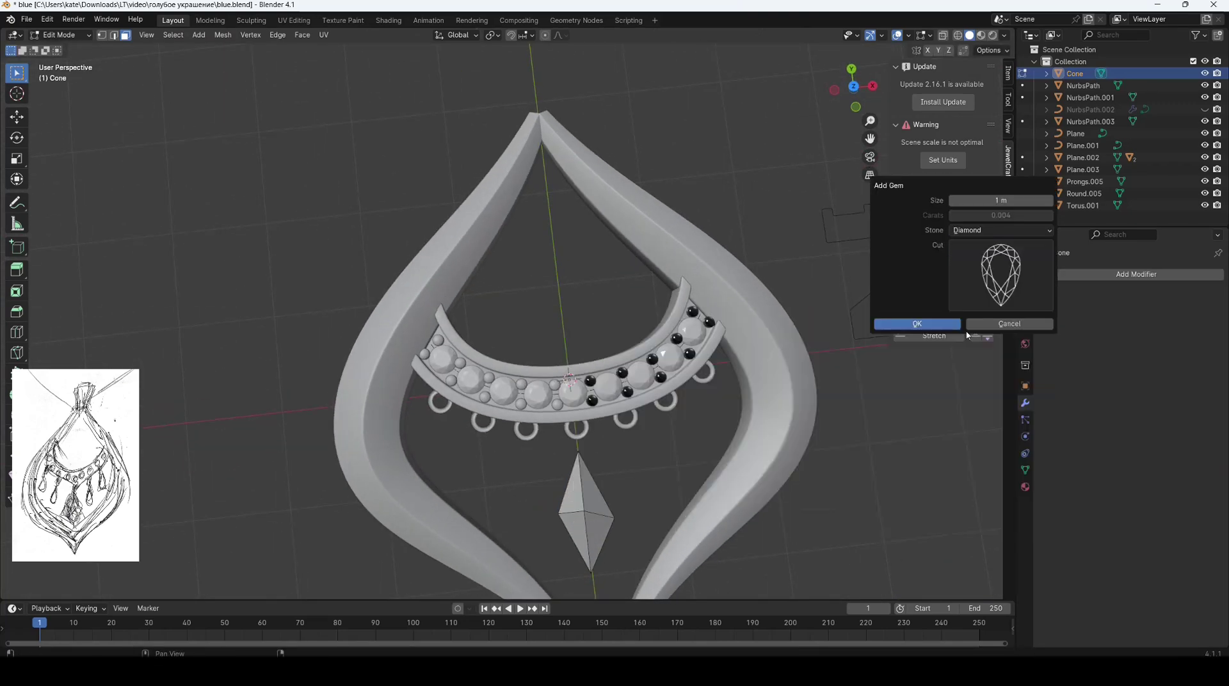
left_click(909, 321)
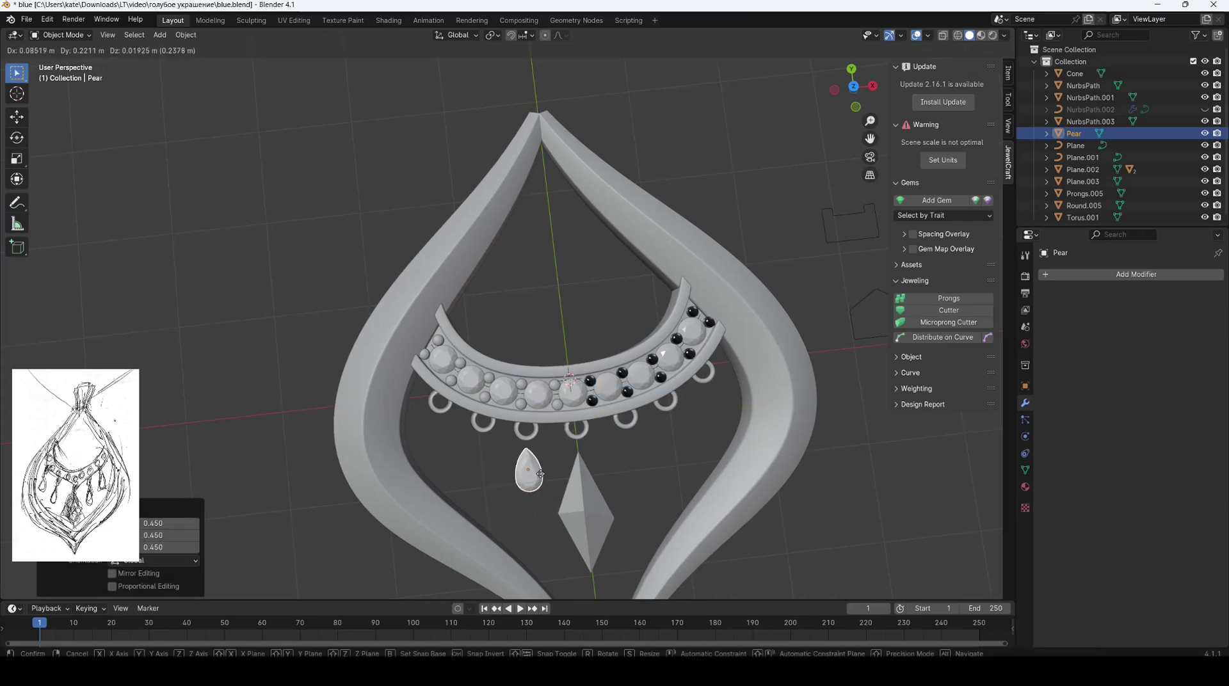
left_click(541, 473)
Step: Add a torus, scale it to 0.678, and rotate it 90° upright on Y
scroll(728, 459, "down", 2)
scroll(675, 563, "up", 4)
scroll(653, 444, "up", 2)
key("shift+a")
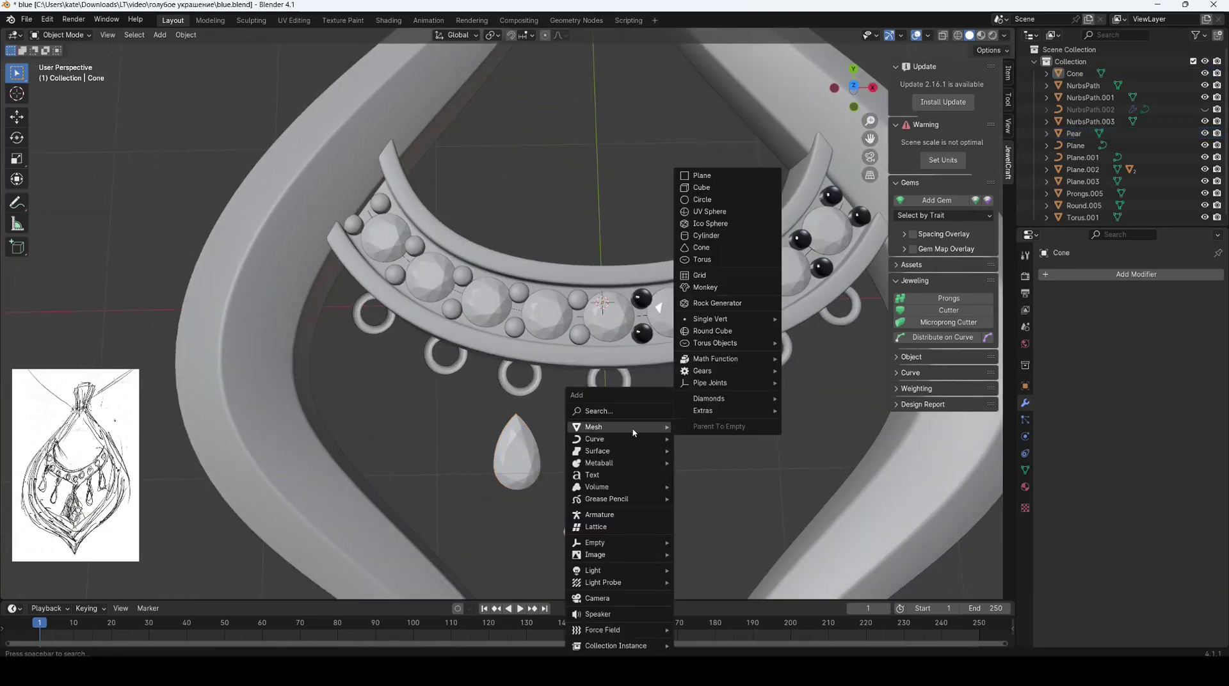
left_click(702, 259)
key("s")
left_click(640, 371)
middle_click_drag(641, 371, 656, 389)
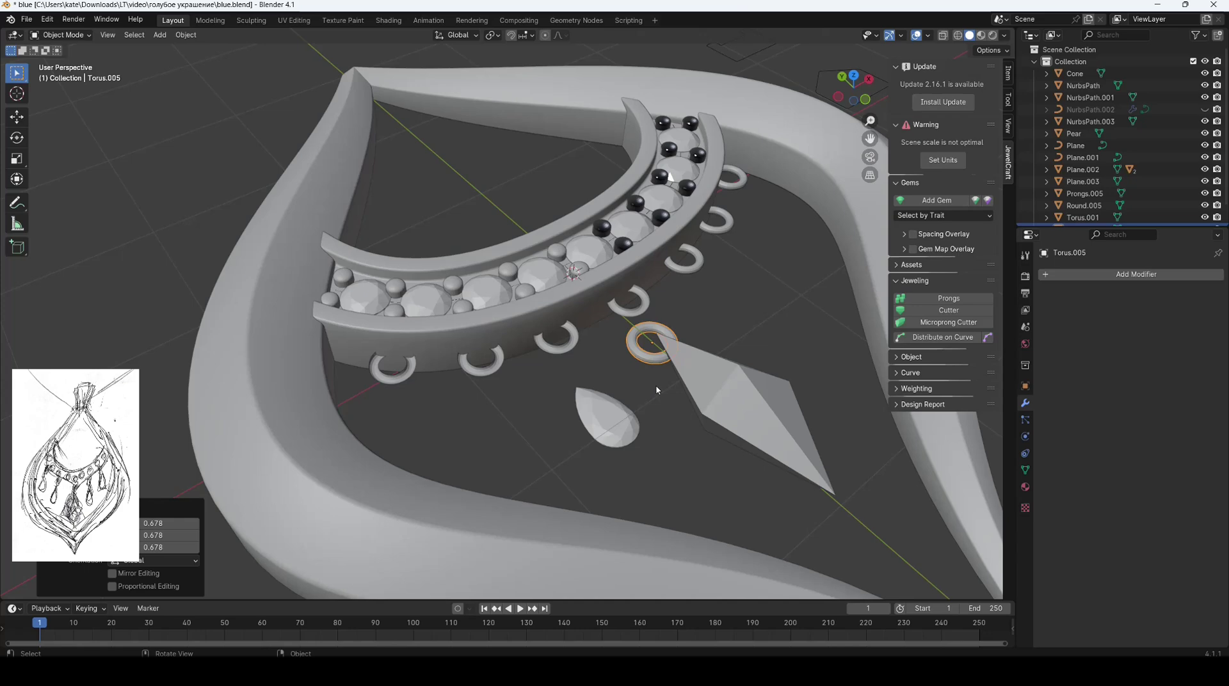
left_click(679, 332)
middle_click_drag(680, 332, 727, 425)
Step: Move the Torus.005 ring over the drop's tip
key("Tab")
left_click(223, 35)
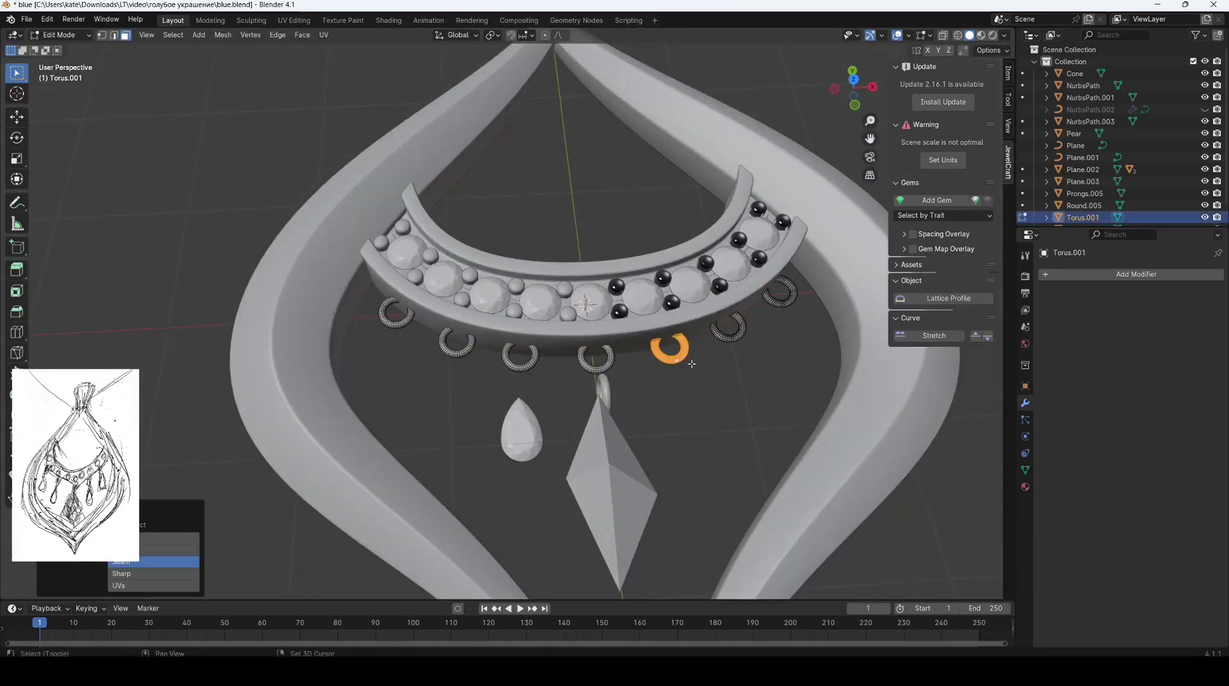
key("Tab")
mouse_move(793, 292)
middle_mouse_down()
mouse_move(502, 486)
mouse_move(552, 560)
mouse_move(577, 525)
mouse_move(869, 476)
middle_mouse_up()
Step: Slim the link ring: scale 0.625, then stretch along Y by 1.578
key("s")
left_click(576, 525)
right_click(753, 329)
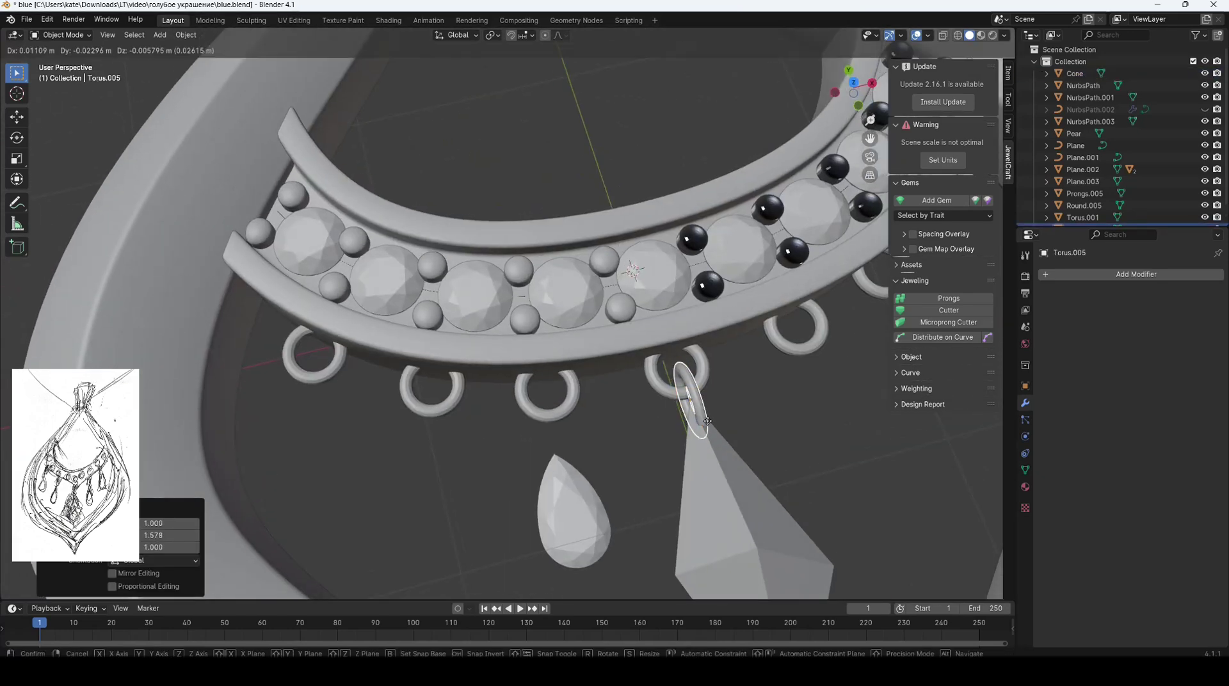
mouse_move(753, 329)
middle_mouse_down()
mouse_move(402, 351)
mouse_move(997, 550)
middle_mouse_up()
Step: Add a Boolean Difference on the drop using Torus.005, and bevel the drop's edges
left_click(401, 351, "shift")
left_click(417, 340)
key("l")
scroll(600, 517, "down", 3)
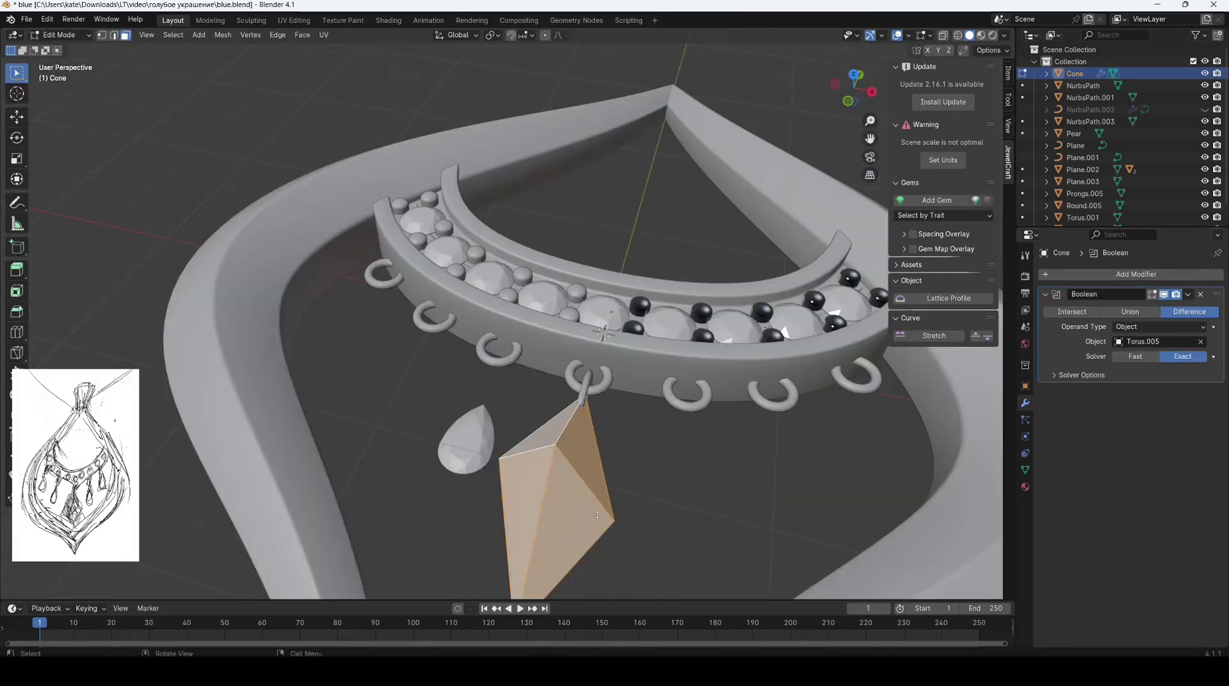
middle_click_drag(601, 517, 648, 498)
left_click(512, 574)
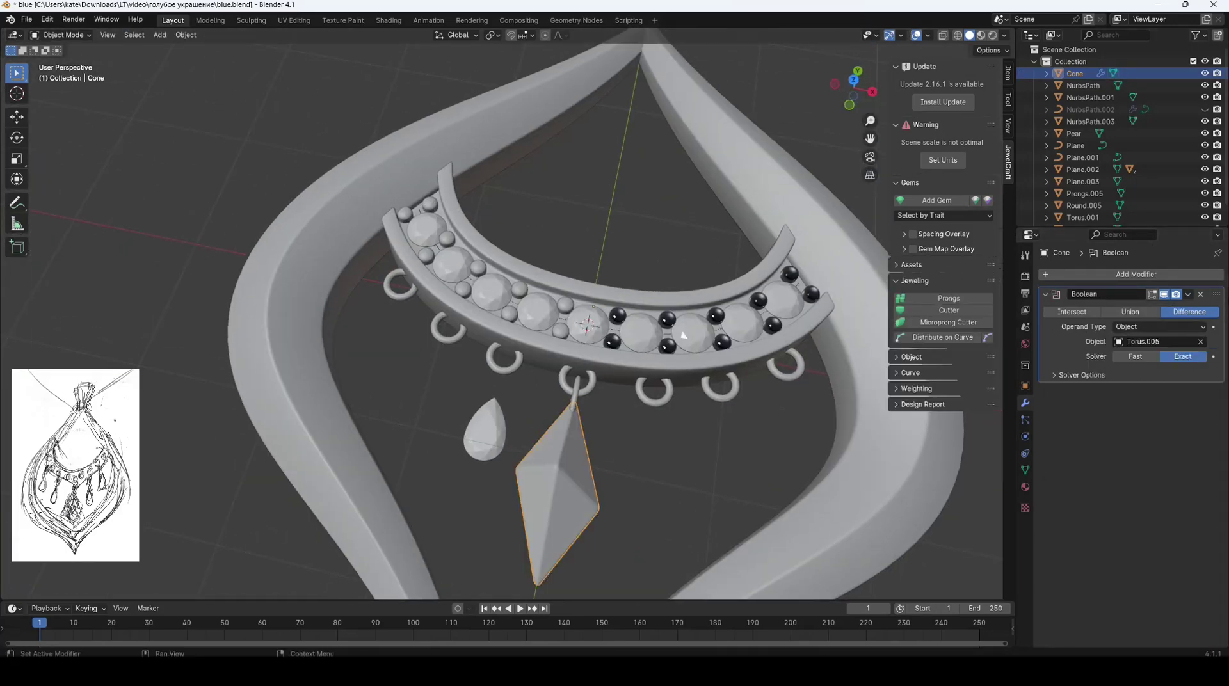
Step: Apply the Boolean cut on the drop and unhide the link ring
key("ctrl+a")
scroll(715, 438, "up", 2)
middle_click_drag(679, 410, 714, 438)
left_click(1207, 215)
middle_click_drag(609, 442, 584, 450)
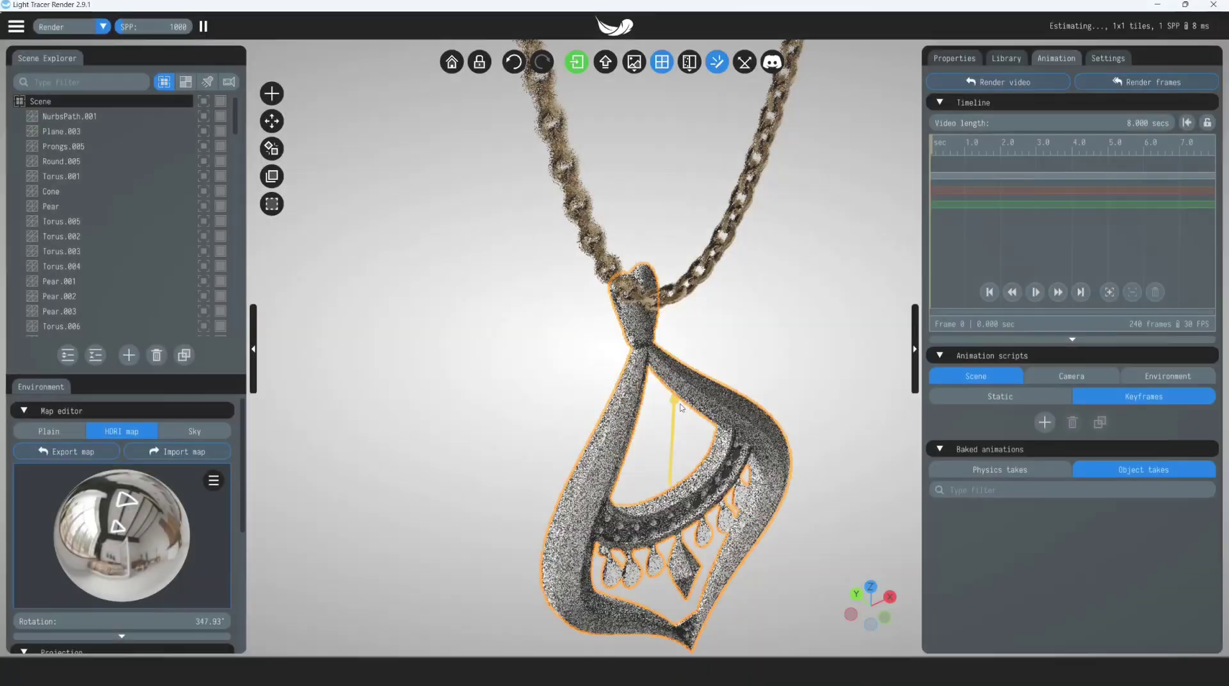
mouse_move(681, 408)
left_mouse_down()
mouse_move(741, 249)
mouse_move(512, 415)
mouse_move(724, 506)
mouse_move(782, 376)
mouse_move(601, 283)
mouse_move(474, 440)
mouse_move(475, 404)
mouse_move(596, 376)
mouse_move(641, 353)
mouse_move(653, 321)
mouse_move(859, 256)
mouse_move(650, 337)
mouse_move(780, 315)
left_mouse_up()
Step: Give the round bezel stones a Diamond material
left_click(705, 378)
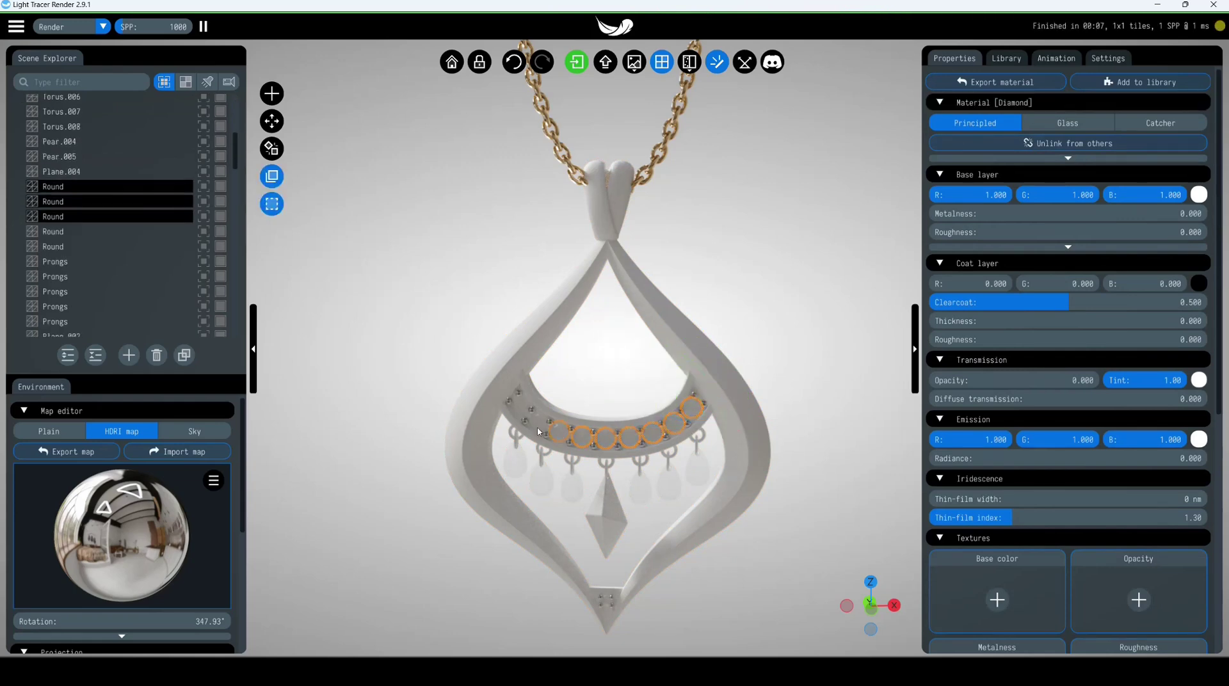
left_click(606, 605)
left_click(1007, 59)
left_click(937, 125)
left_click(746, 131)
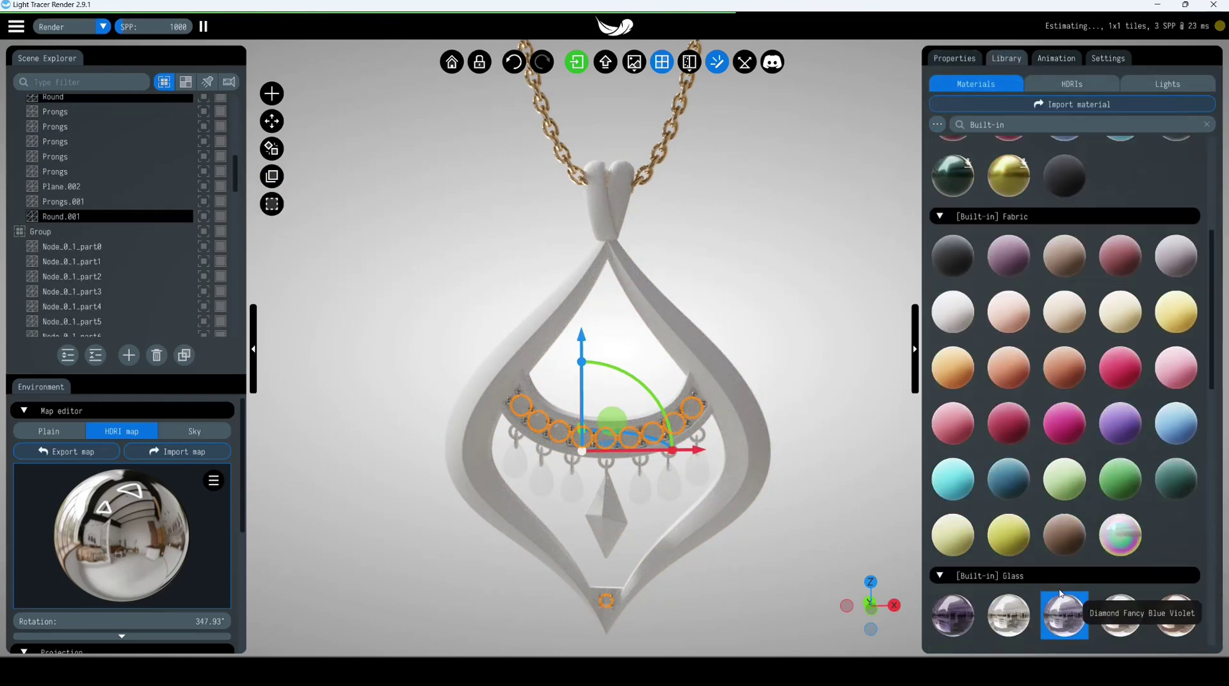
scroll(1063, 384, "down", 5)
scroll(544, 472, "up", 2)
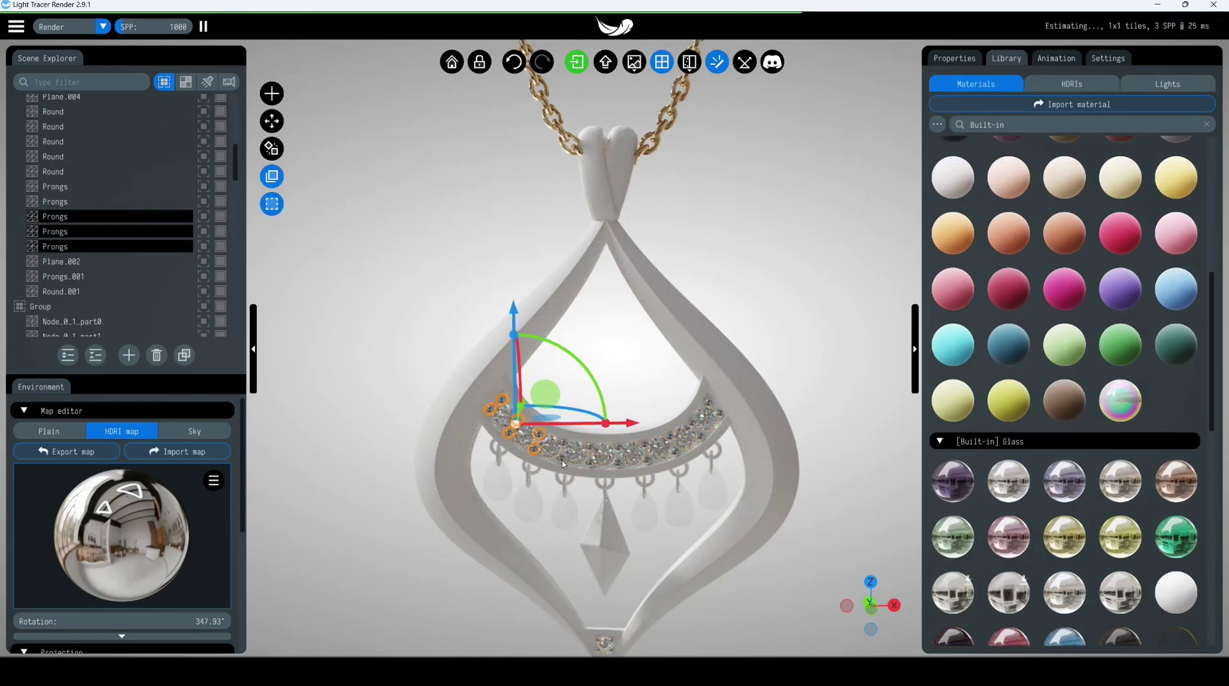
Step: Select the prongs and link rings and assign Metal > Gold 585
left_click(594, 636, "shift")
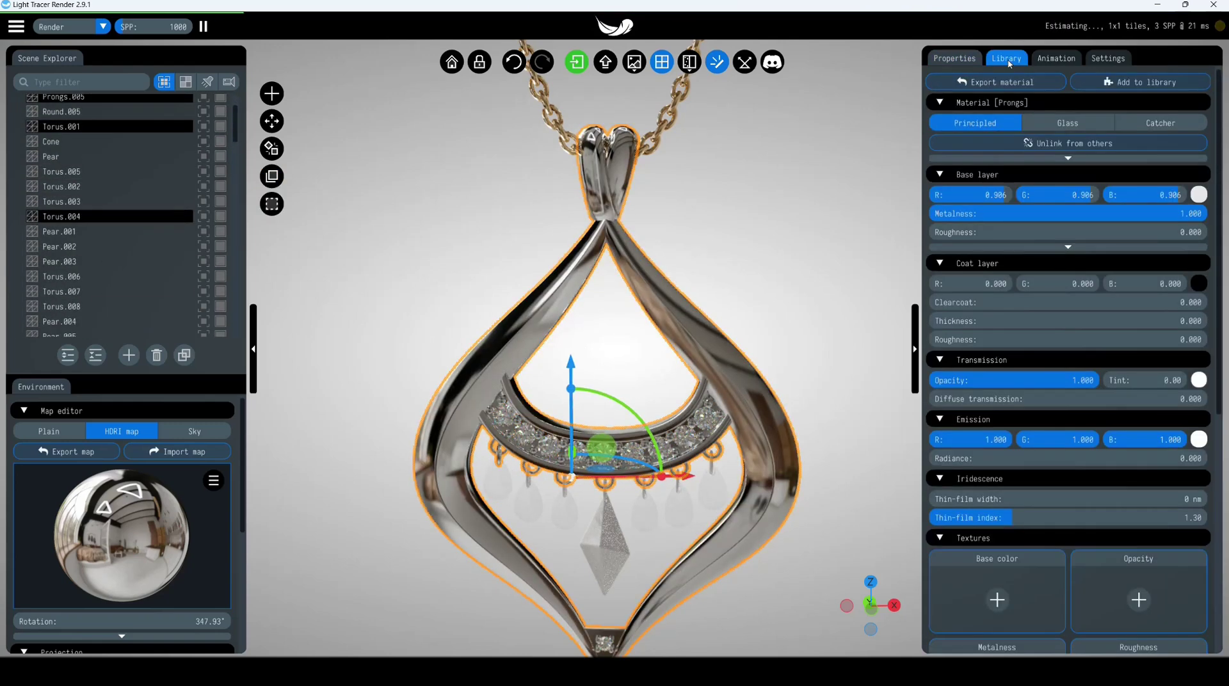
left_click(549, 470, "shift")
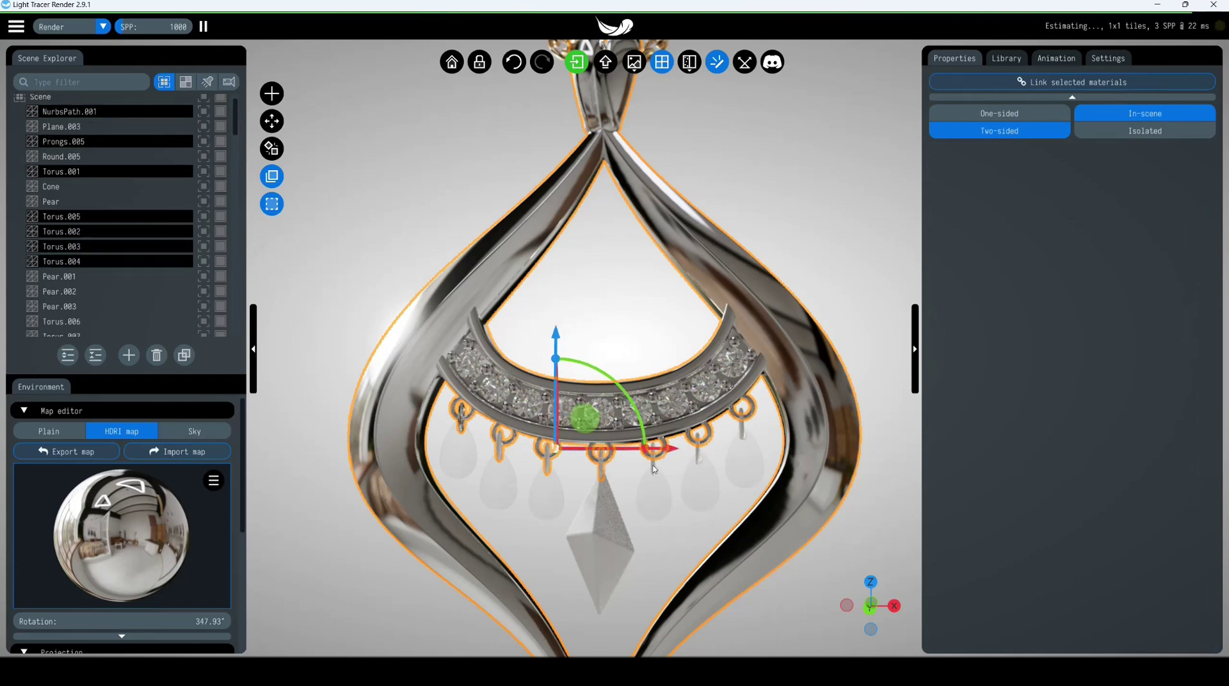
left_click(1007, 58)
scroll(1066, 509, "down", 3)
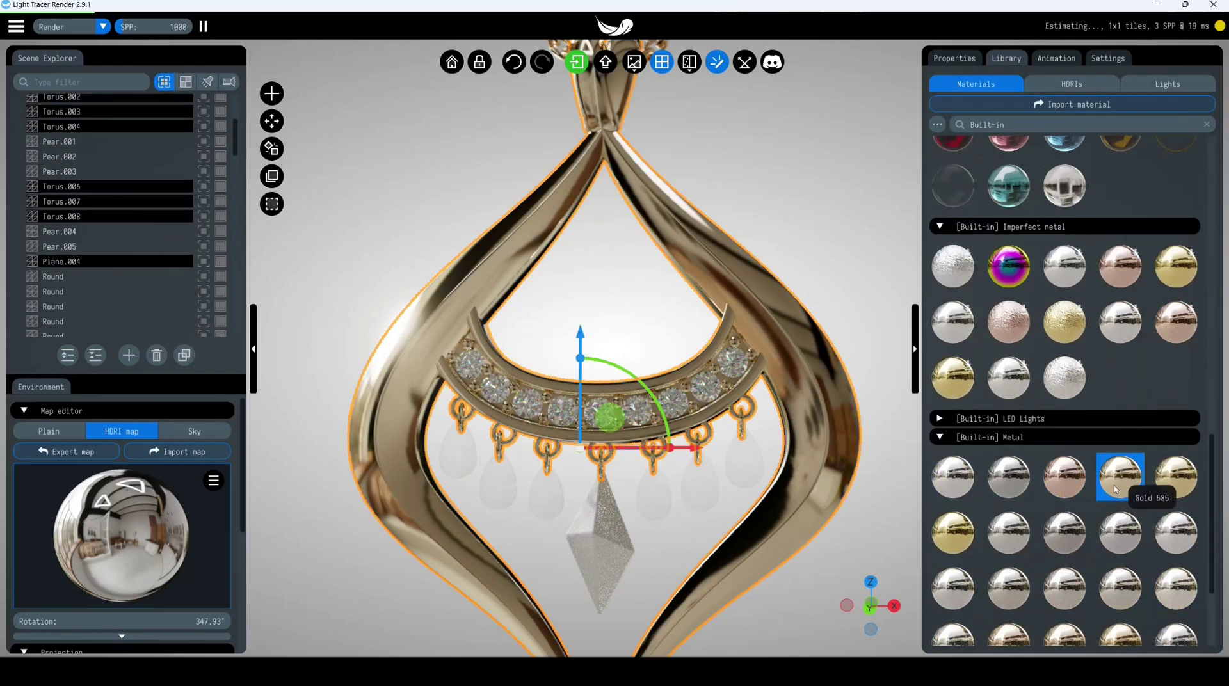
scroll(1125, 472, "down", 3)
Step: Assign Glass > Sapphire to the pear drops and the centre crystal
left_click(507, 439)
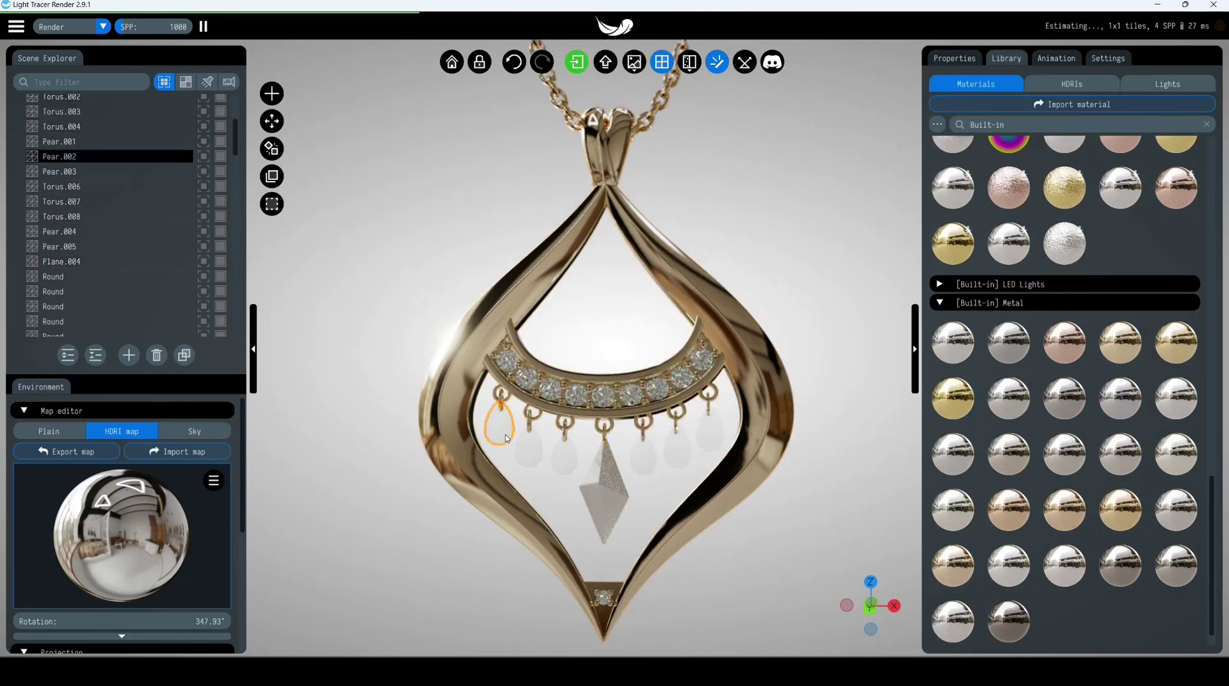
scroll(1065, 397, "up", 3)
scroll(1065, 371, "up", 3)
left_click(1065, 360)
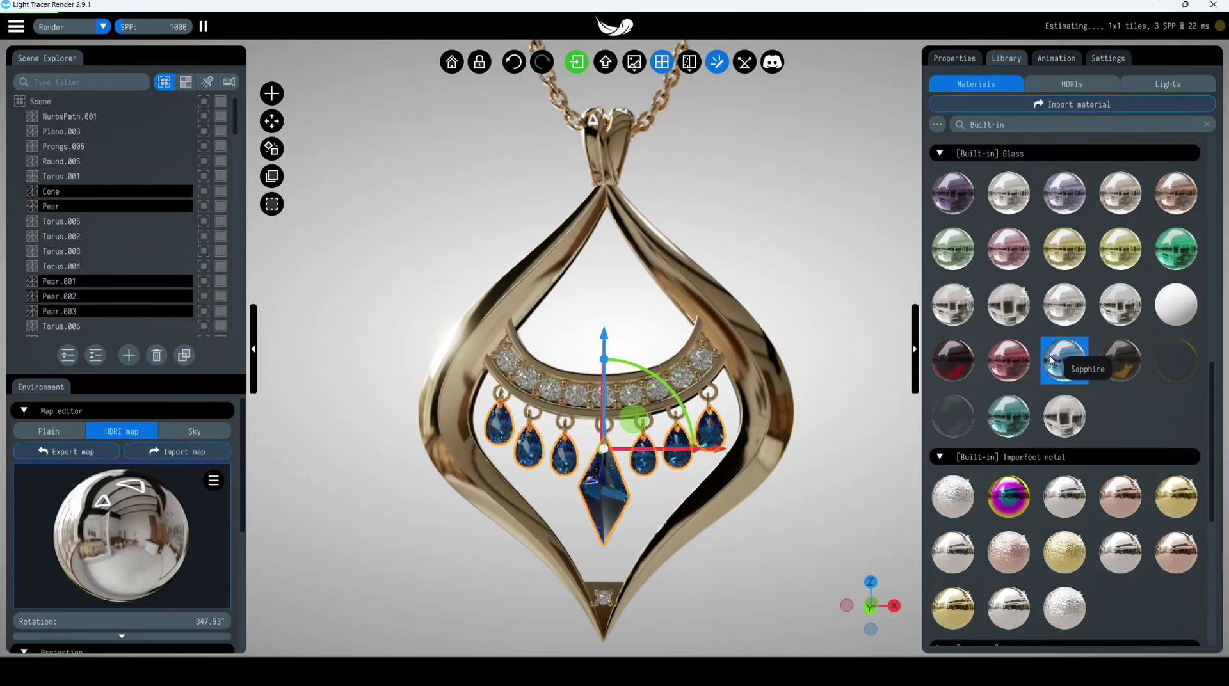
left_click(778, 528)
double_click(162, 296)
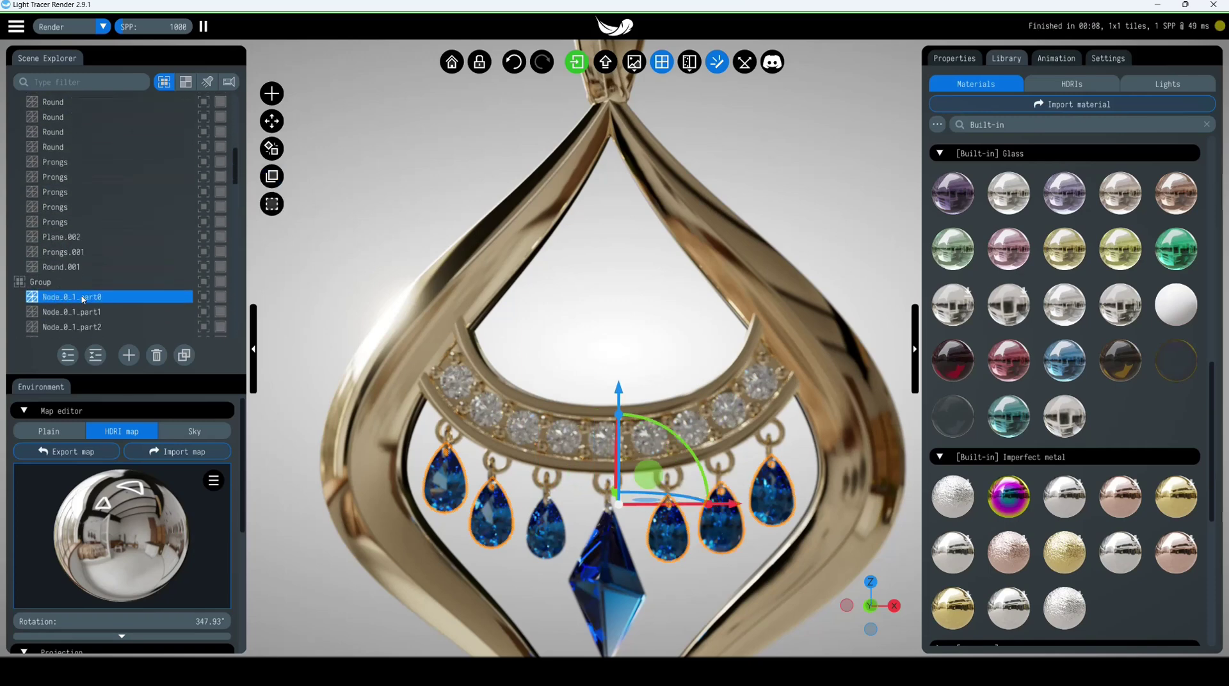
Step: Move the Pear stones and the Cone drop out of the Scene group
scroll(115, 256, "up", 3)
left_click(188, 203)
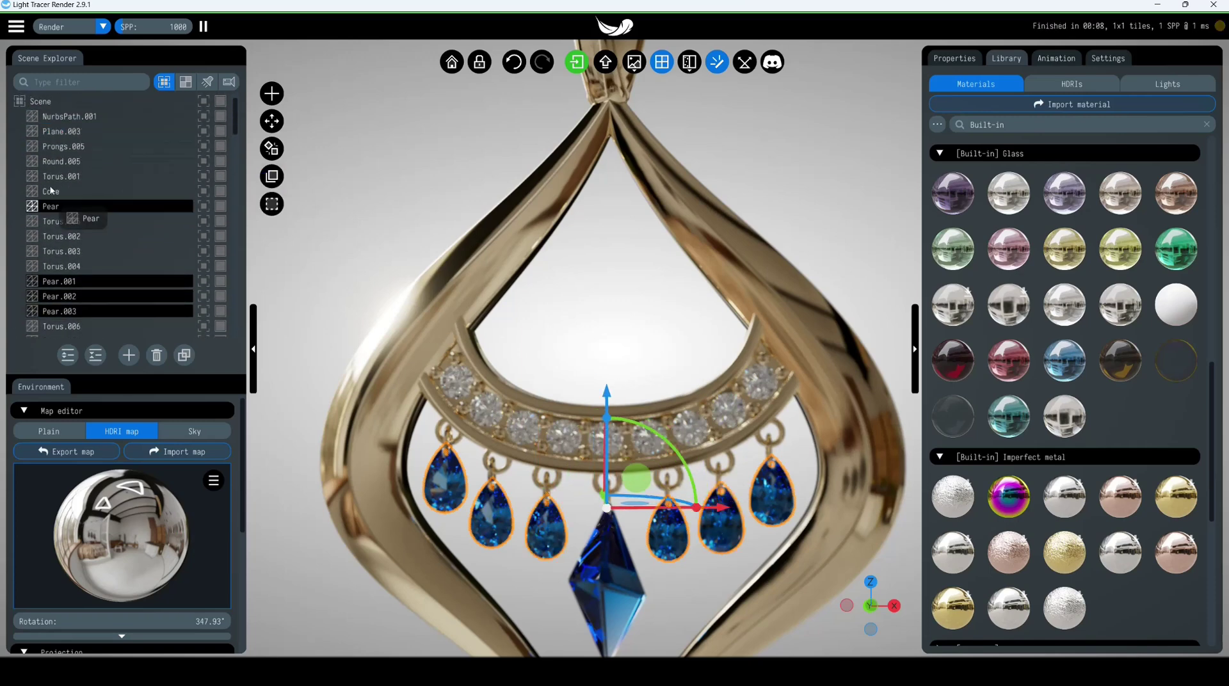
left_click_drag(51, 189, 180, 336)
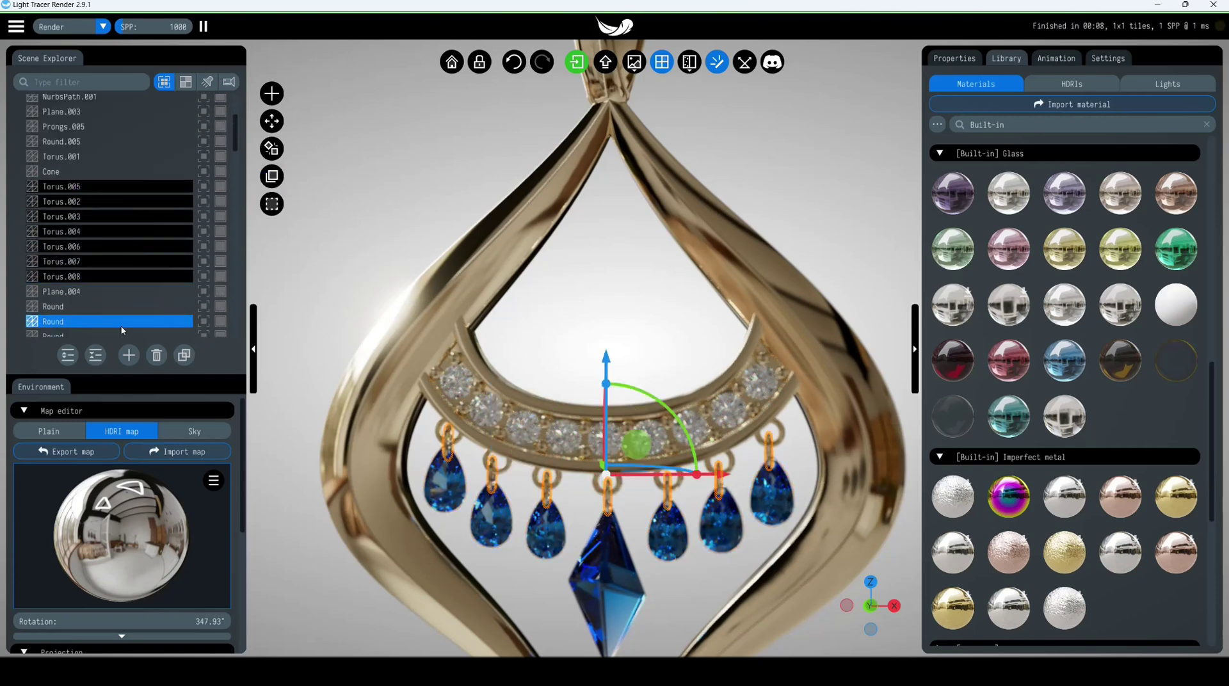
left_click_drag(91, 284, 96, 103)
left_click(73, 216)
left_click_drag(73, 218, 70, 121)
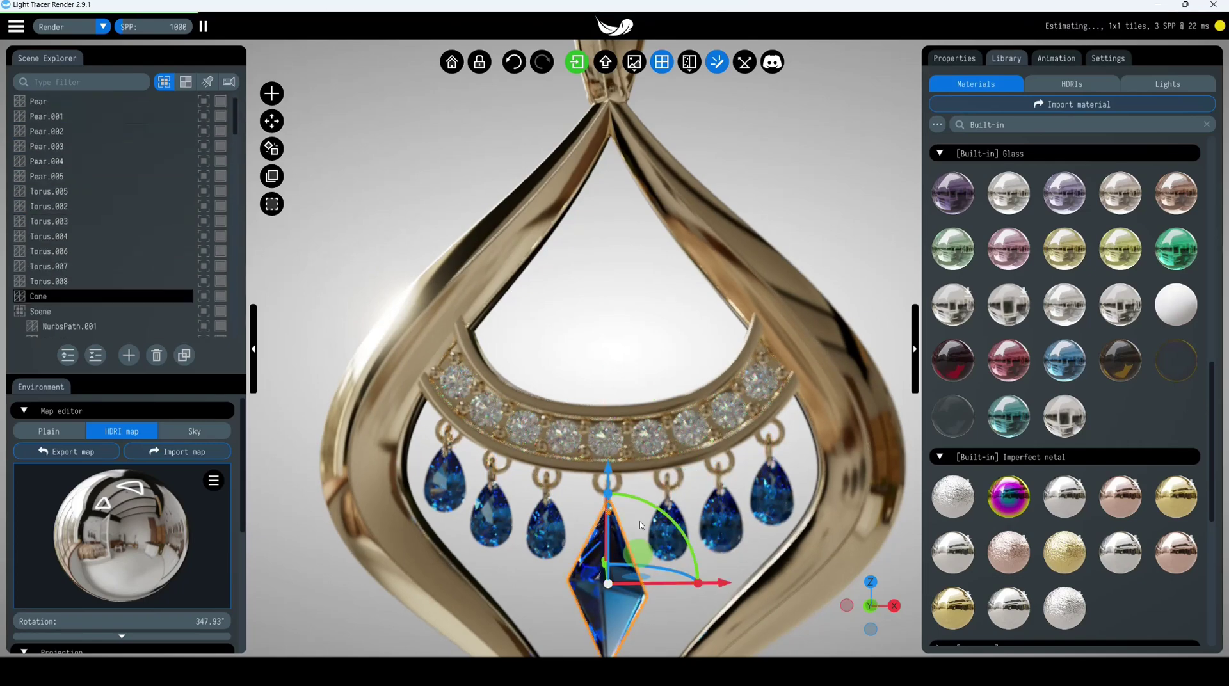
scroll(601, 446, "up", 3)
Step: Group the selected parts into a new group, unhide everything, and open Physics simulation
right_click(82, 174)
left_click(102, 185)
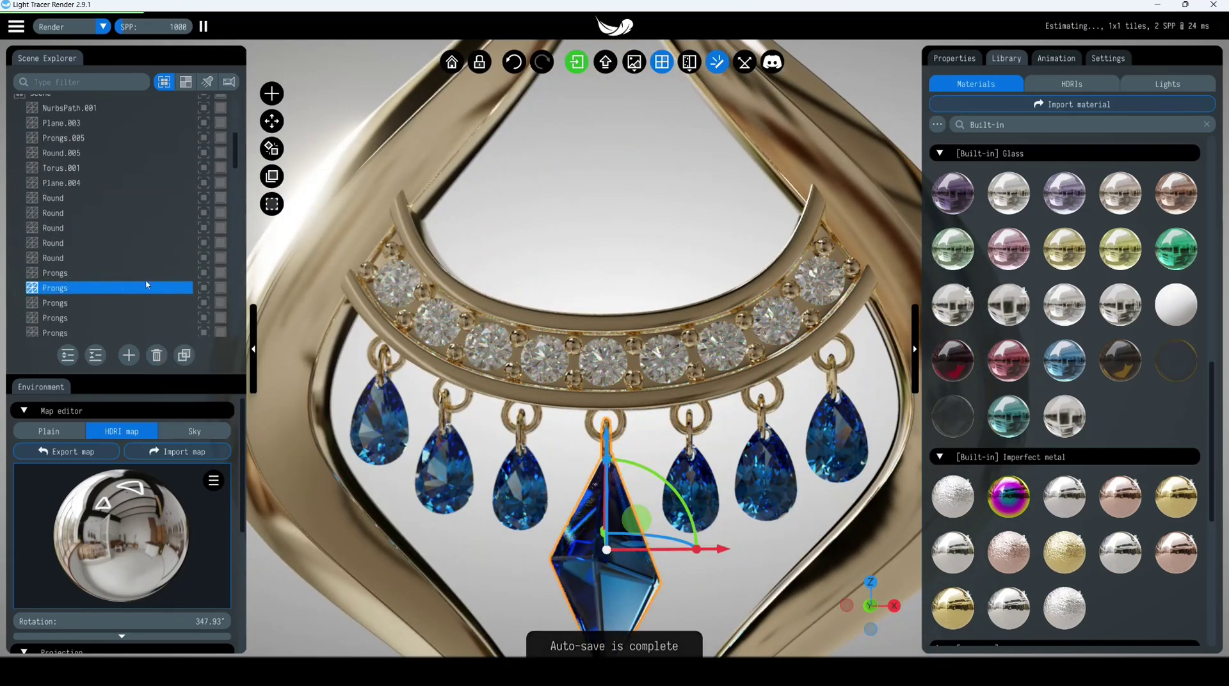
scroll(680, 469, "down", 3)
left_click(64, 217)
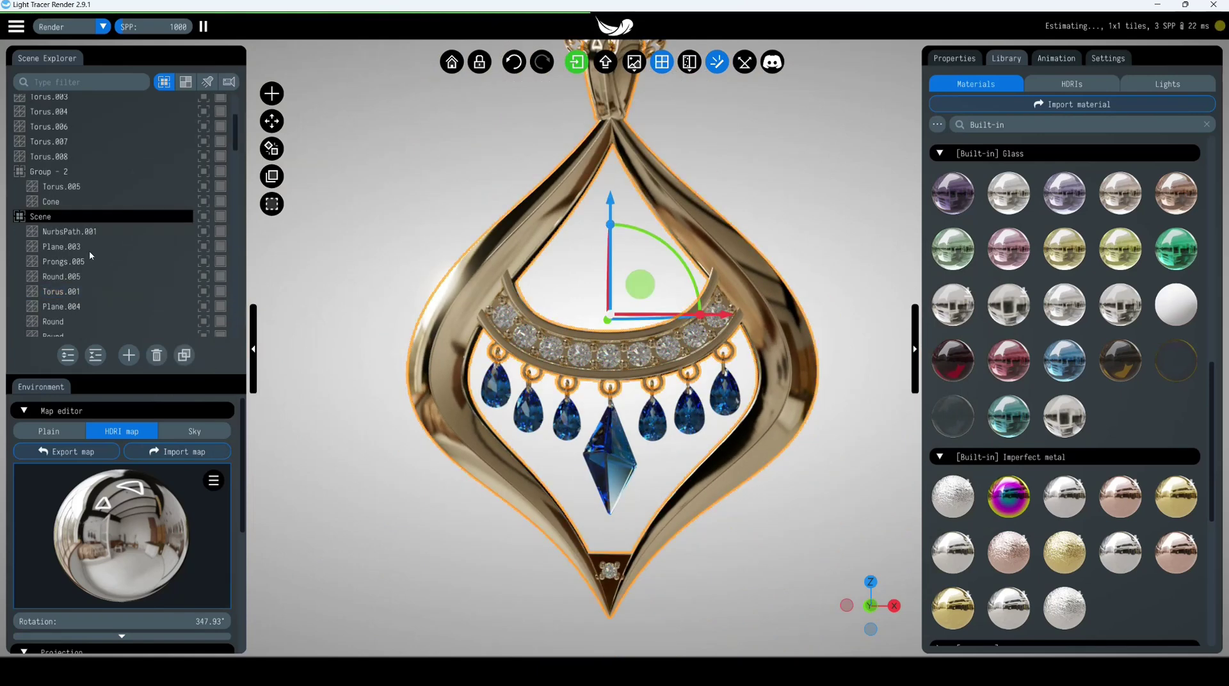
key("h")
key("h")
left_click(271, 149)
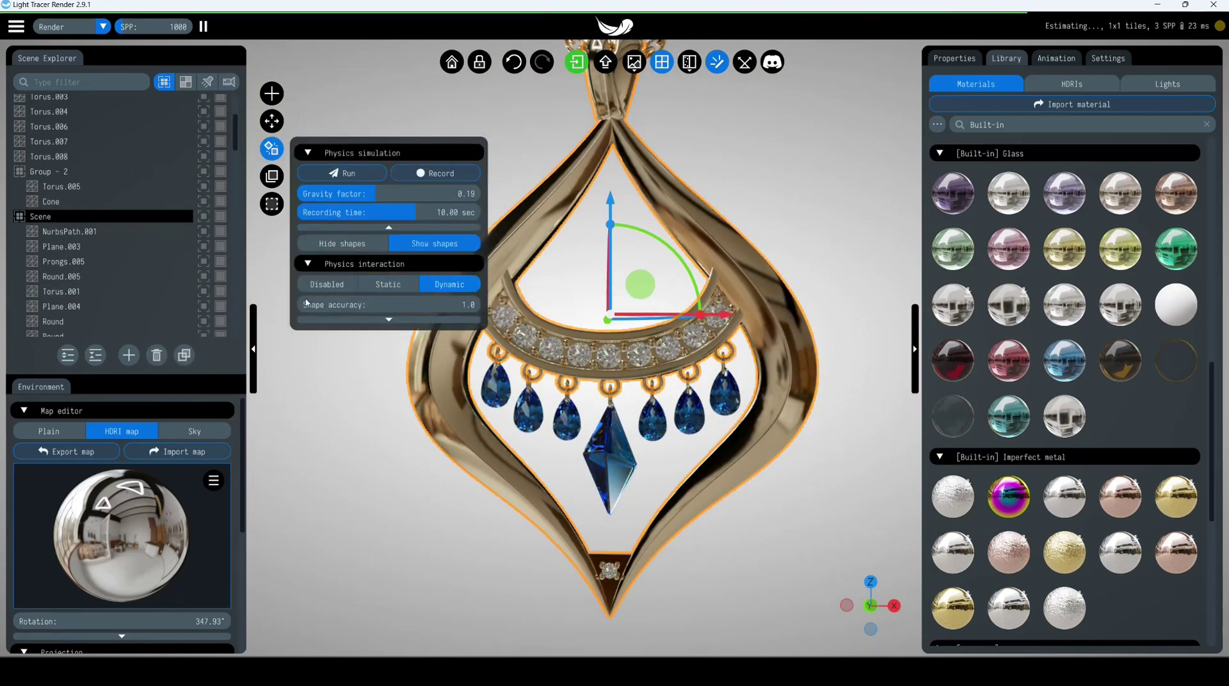
Step: Set the crystal's group to Static interaction, select the chain links, and run the simulation
left_click(80, 172)
left_click(388, 284)
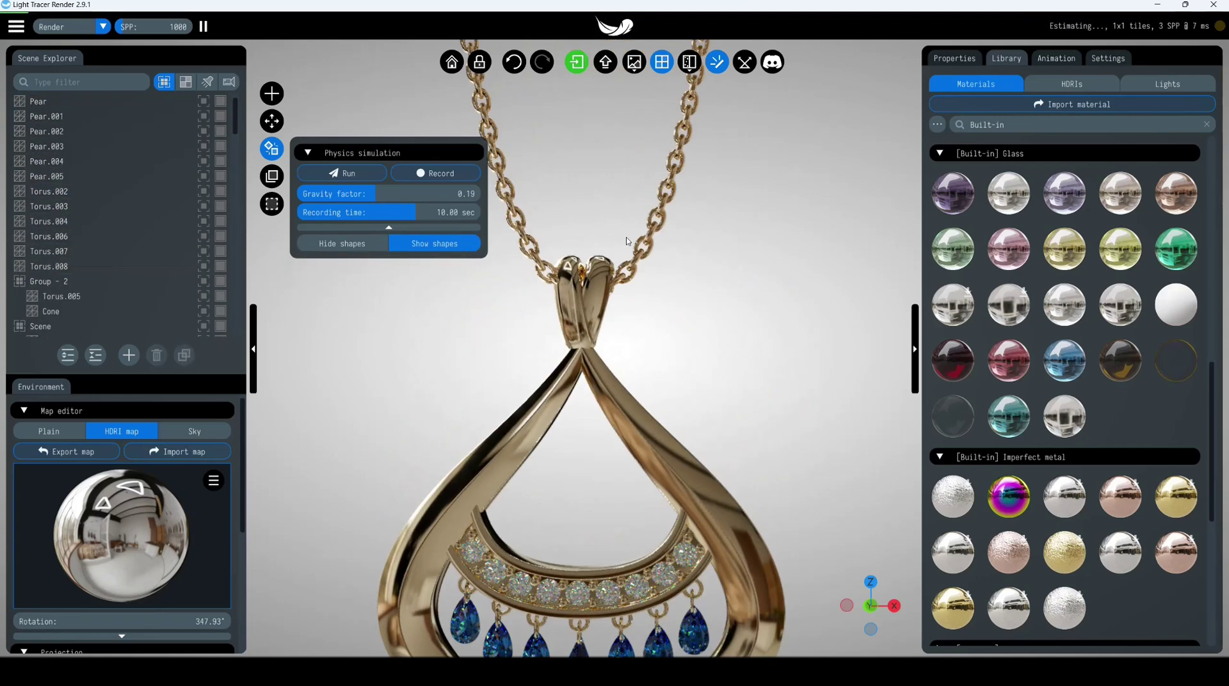
left_click(538, 261)
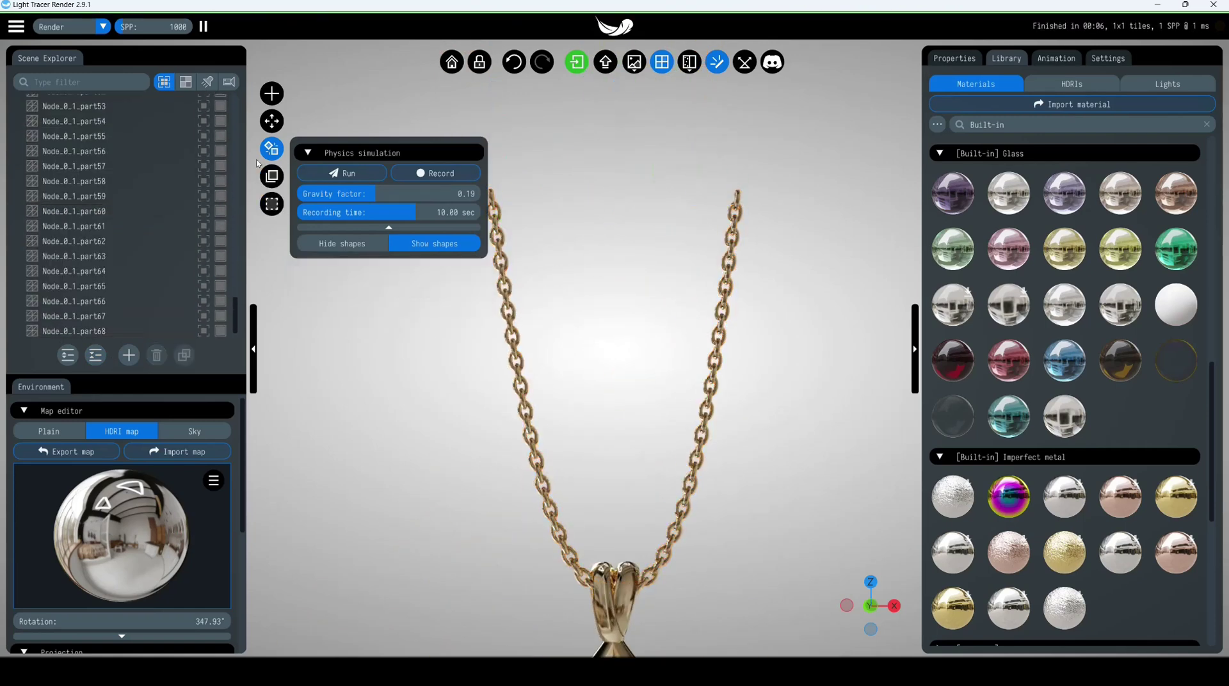
left_click(349, 173)
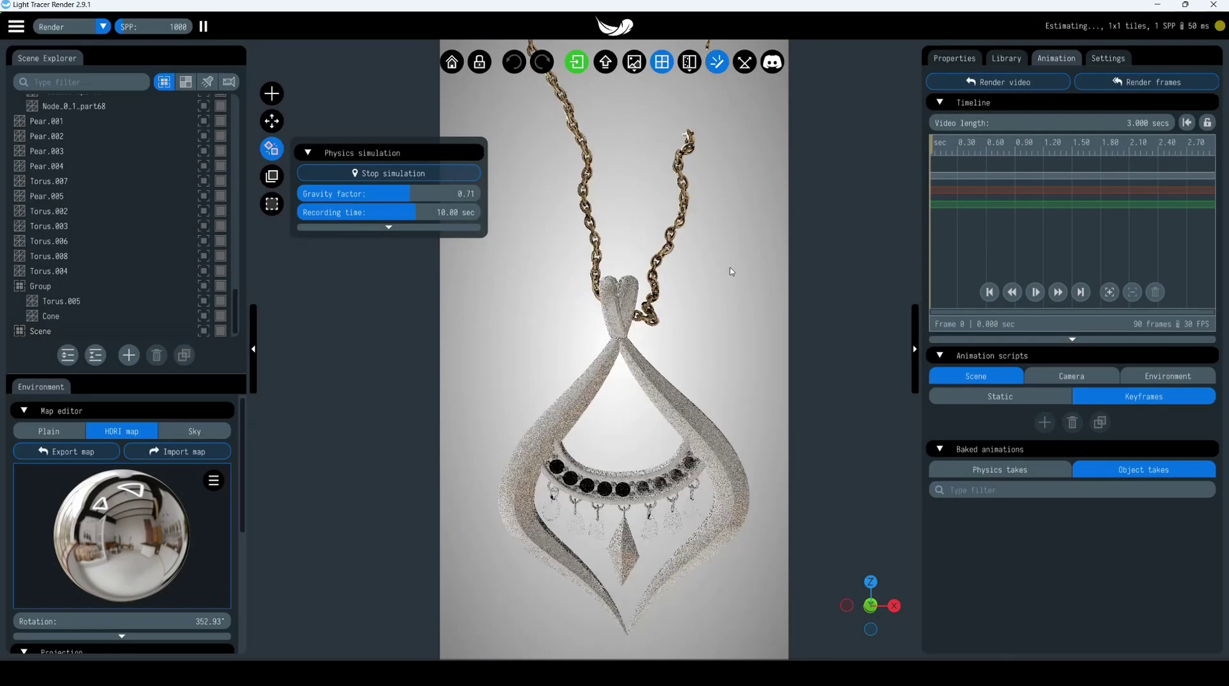
Step: Rotate the pendant and test-run the swing with a 0.03 gravity factor
left_click(388, 181)
left_click(349, 173)
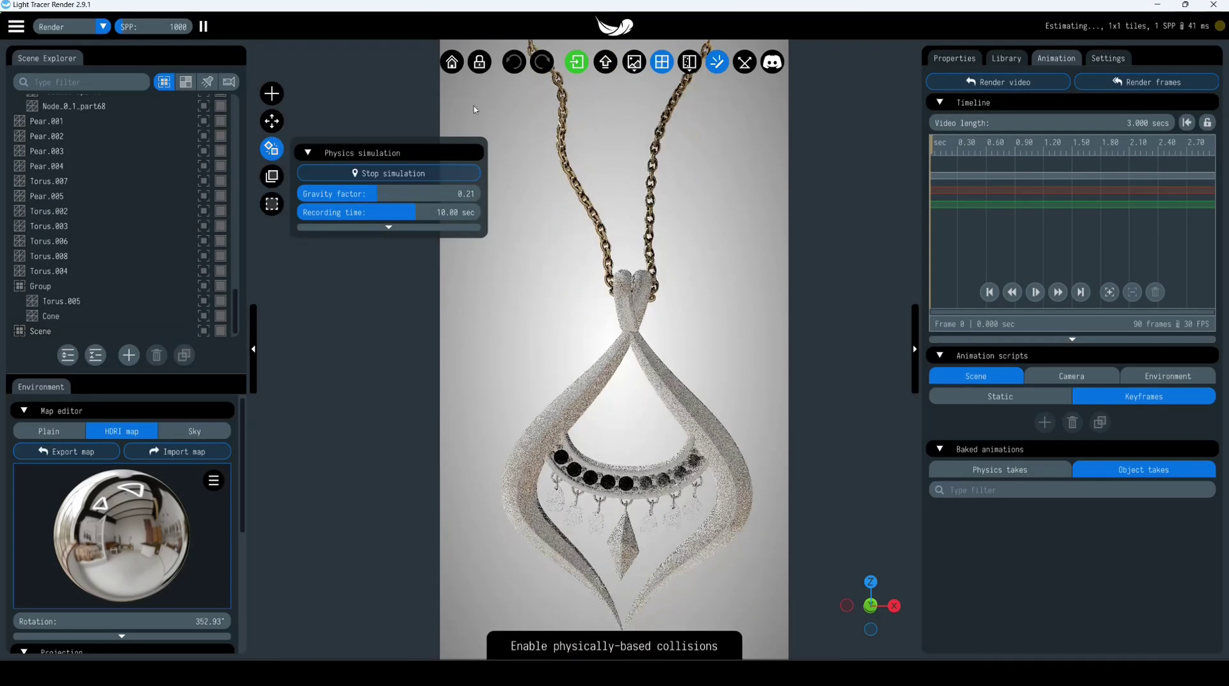
left_click(398, 178)
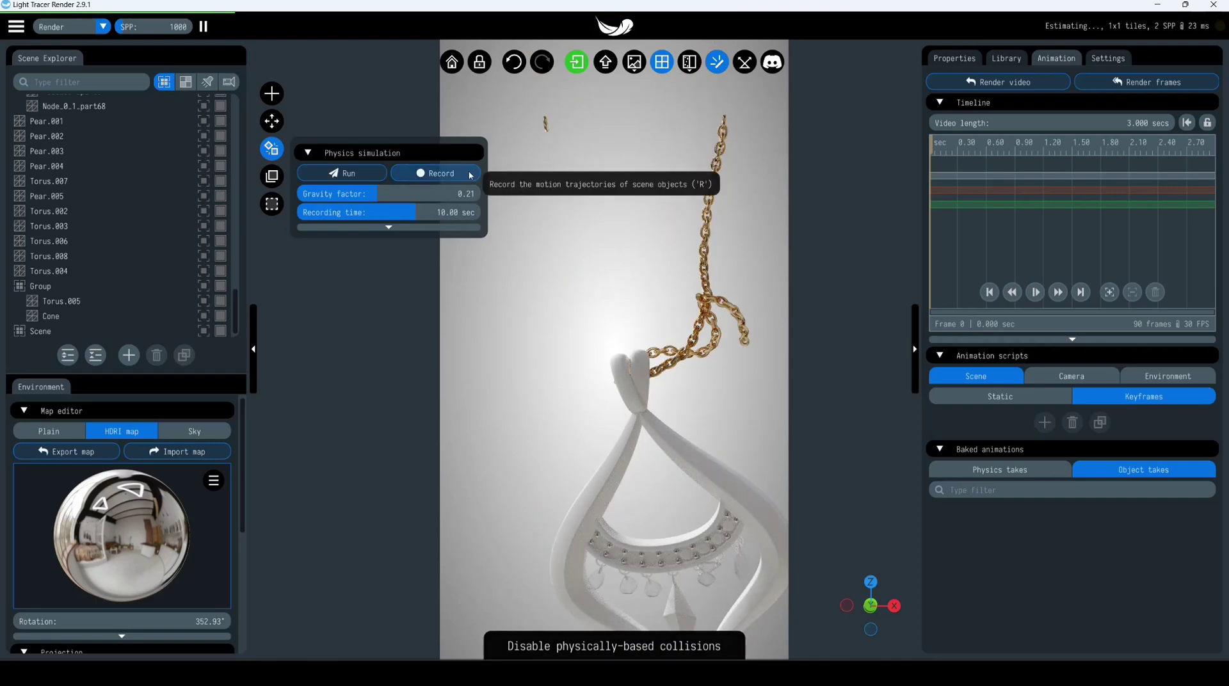
left_click(641, 405)
left_click_drag(641, 612, 758, 368)
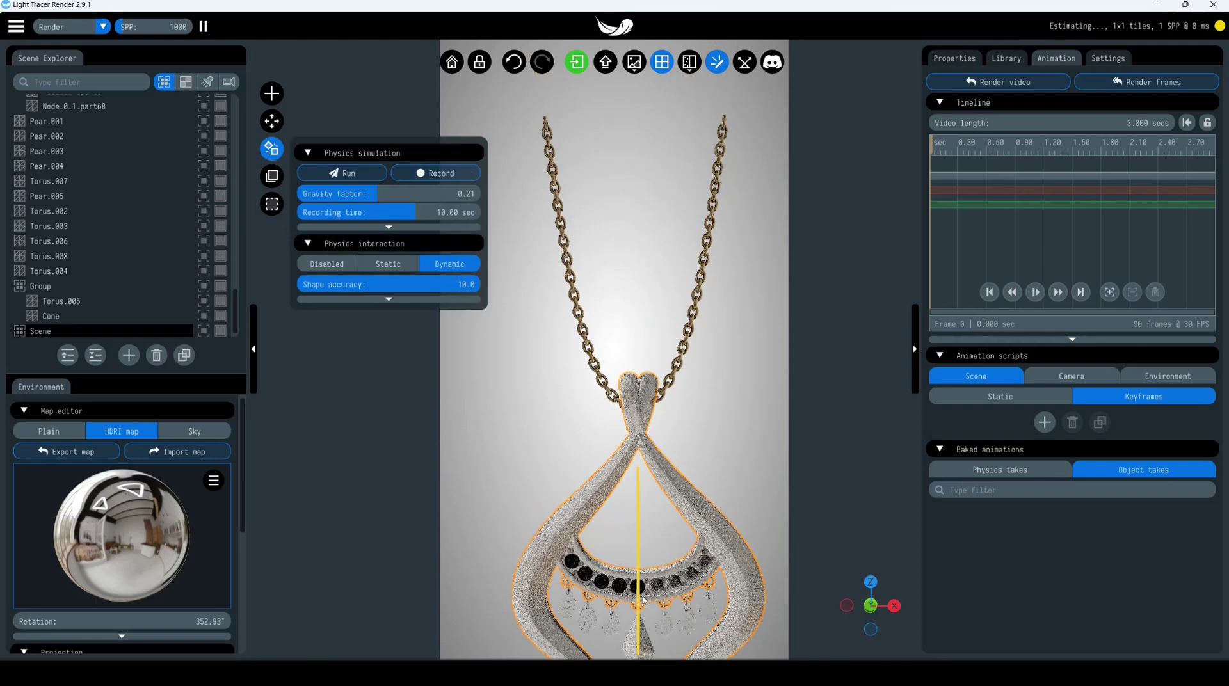
left_click(339, 172)
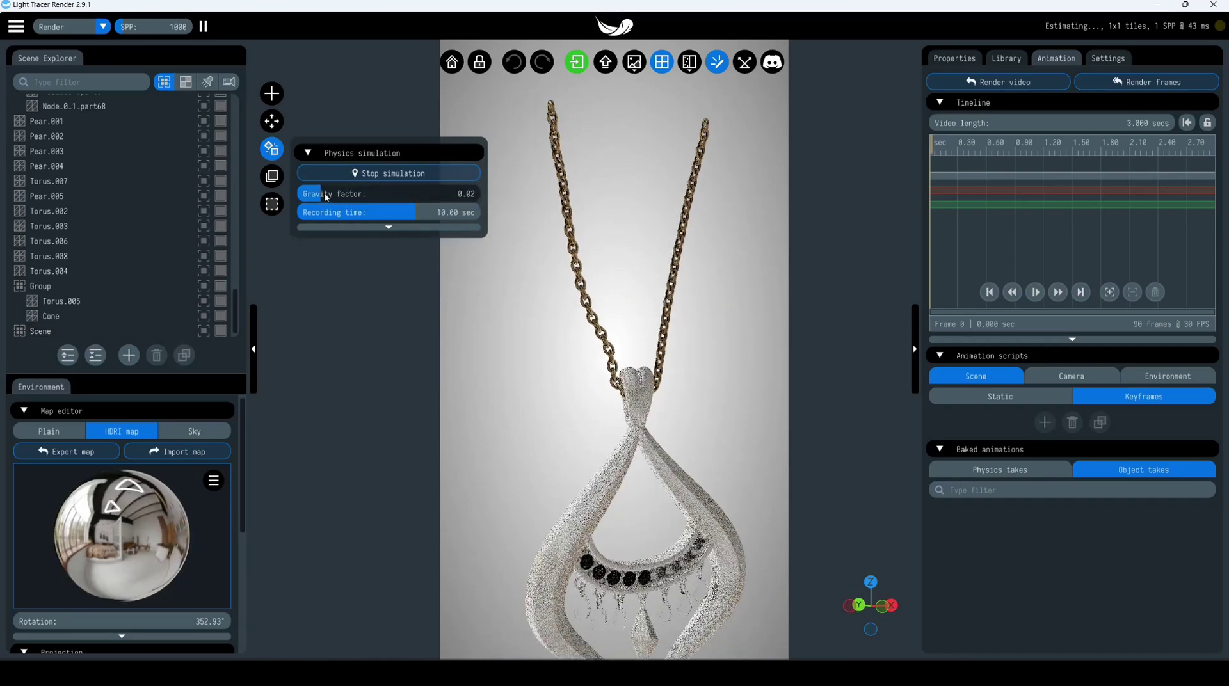
left_click(326, 197)
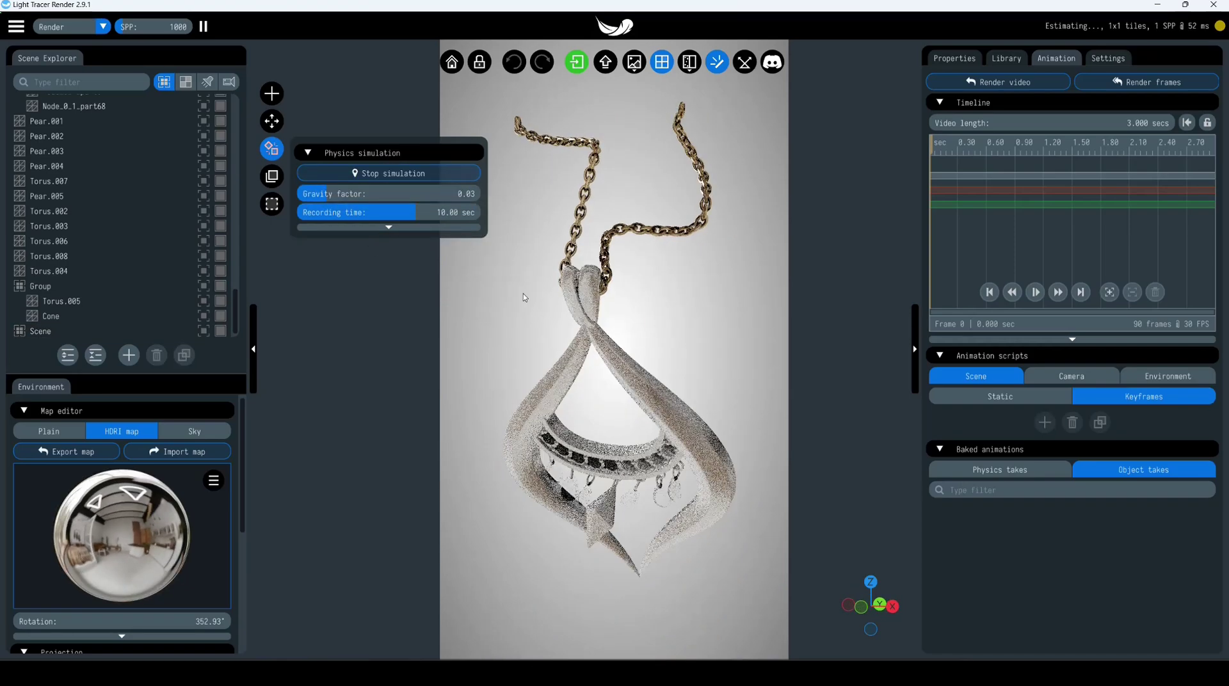
left_click_drag(594, 322, 600, 192)
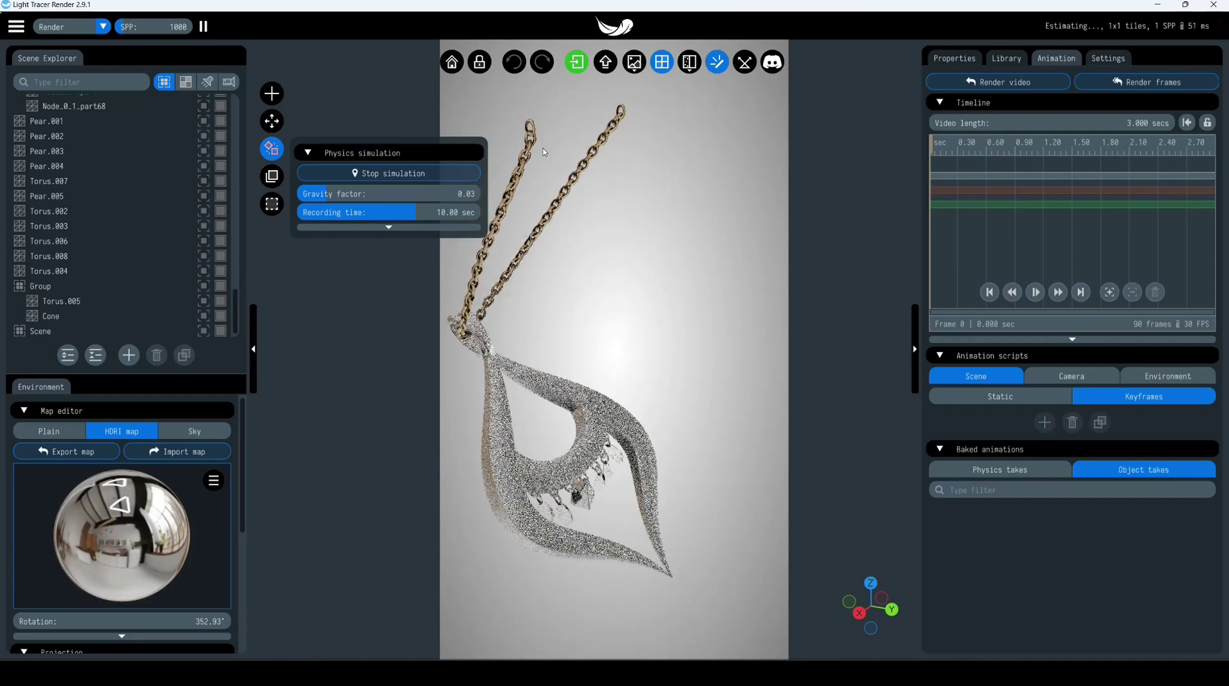
Step: Reset, rerun the swing from a chain link, and lower the gravity factor to 0.02
left_click(386, 167)
key("ctrl+z")
scroll(659, 385, "up", 5)
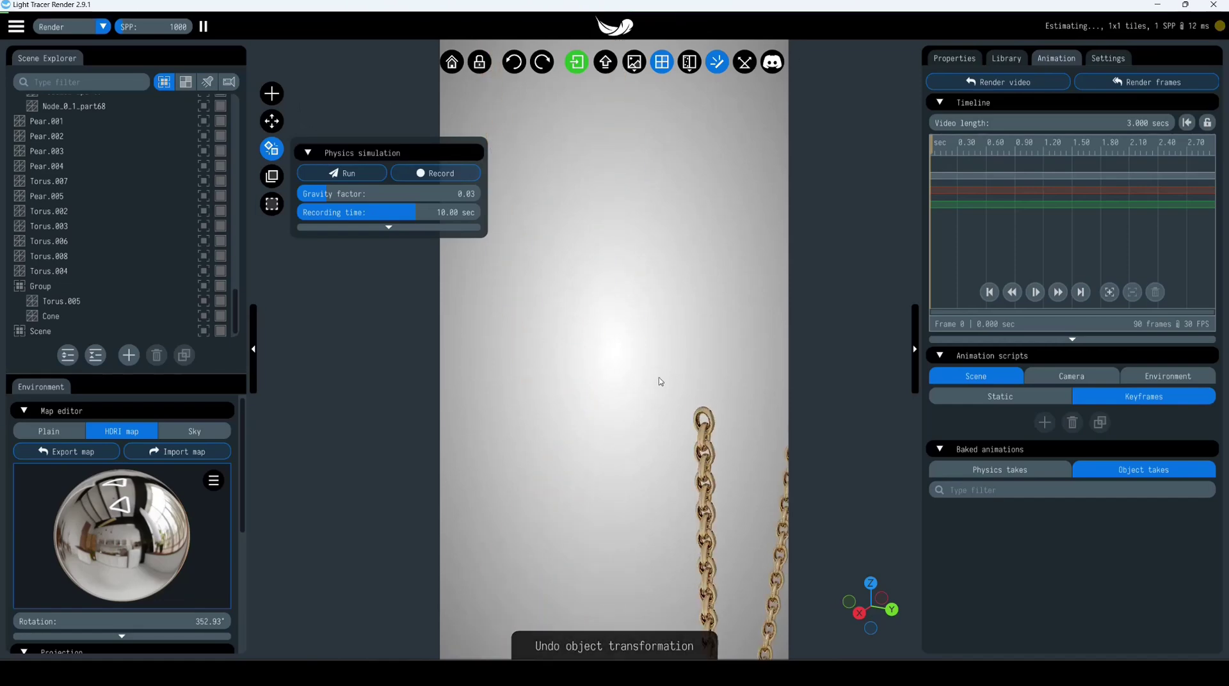
left_click(632, 296)
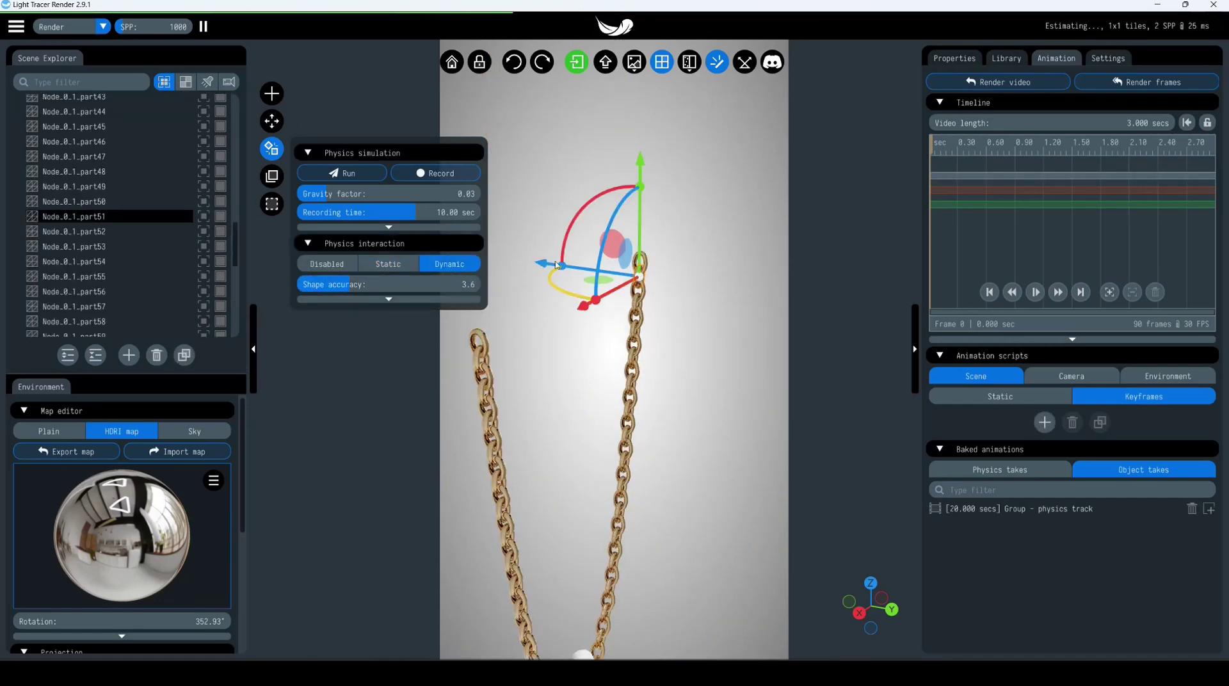
key("space")
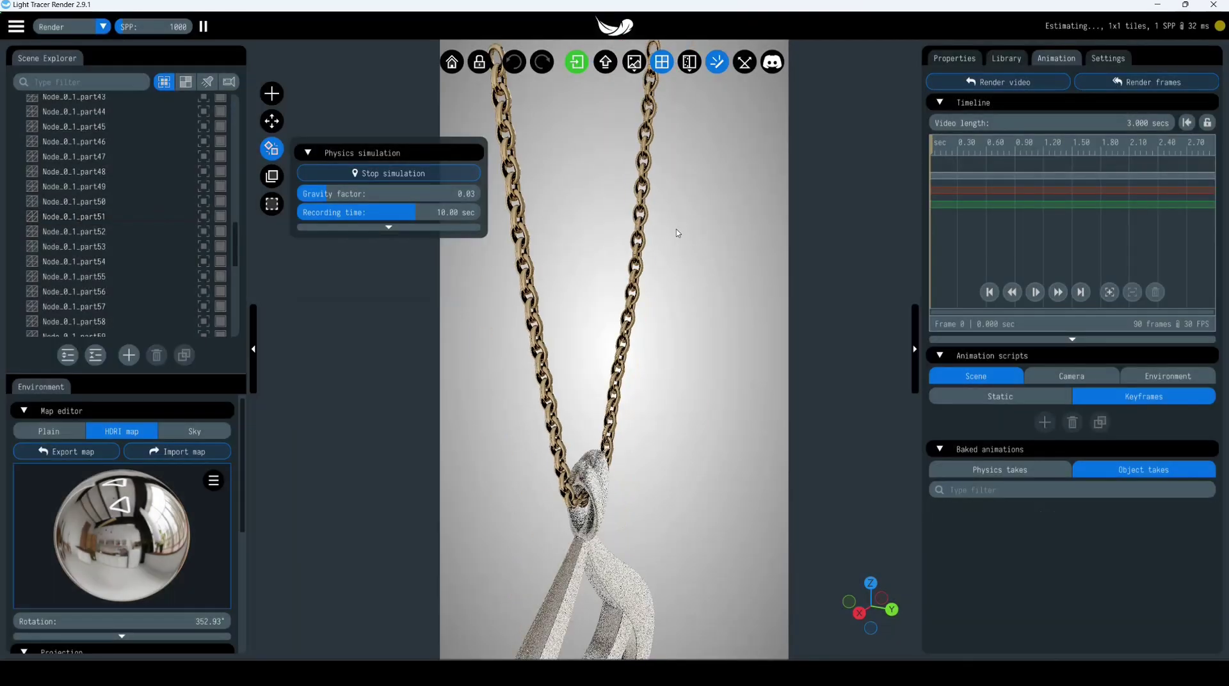
left_click_drag(636, 343, 740, 314)
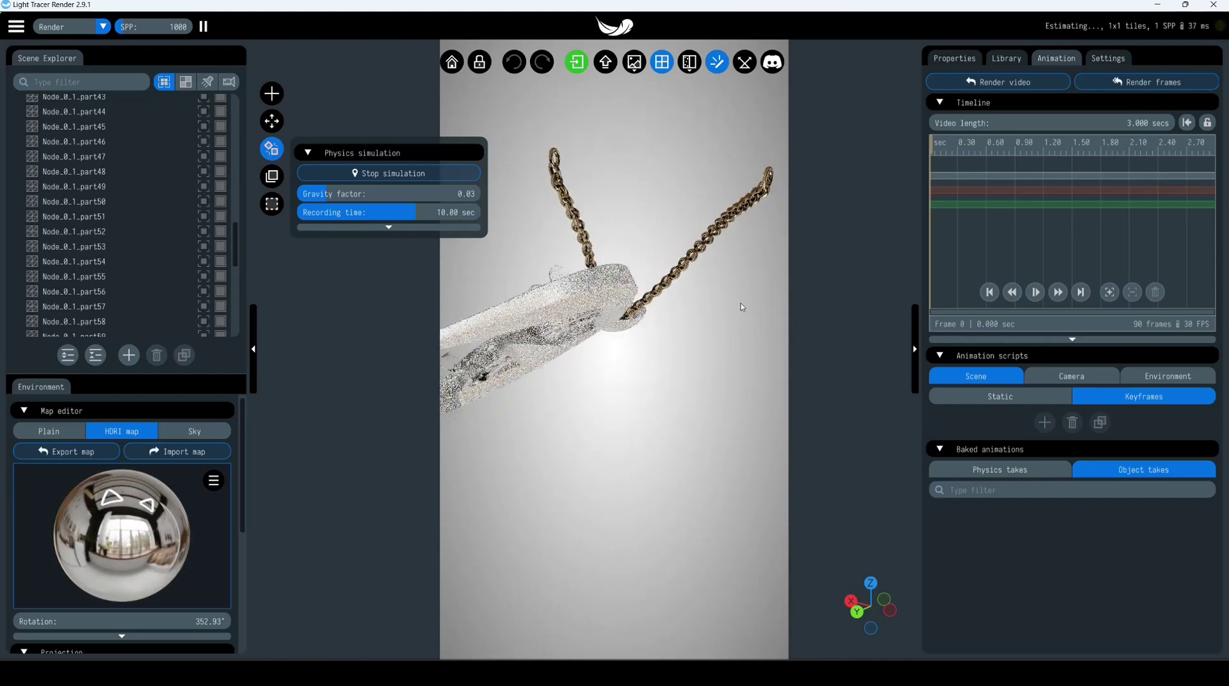
left_click(313, 194)
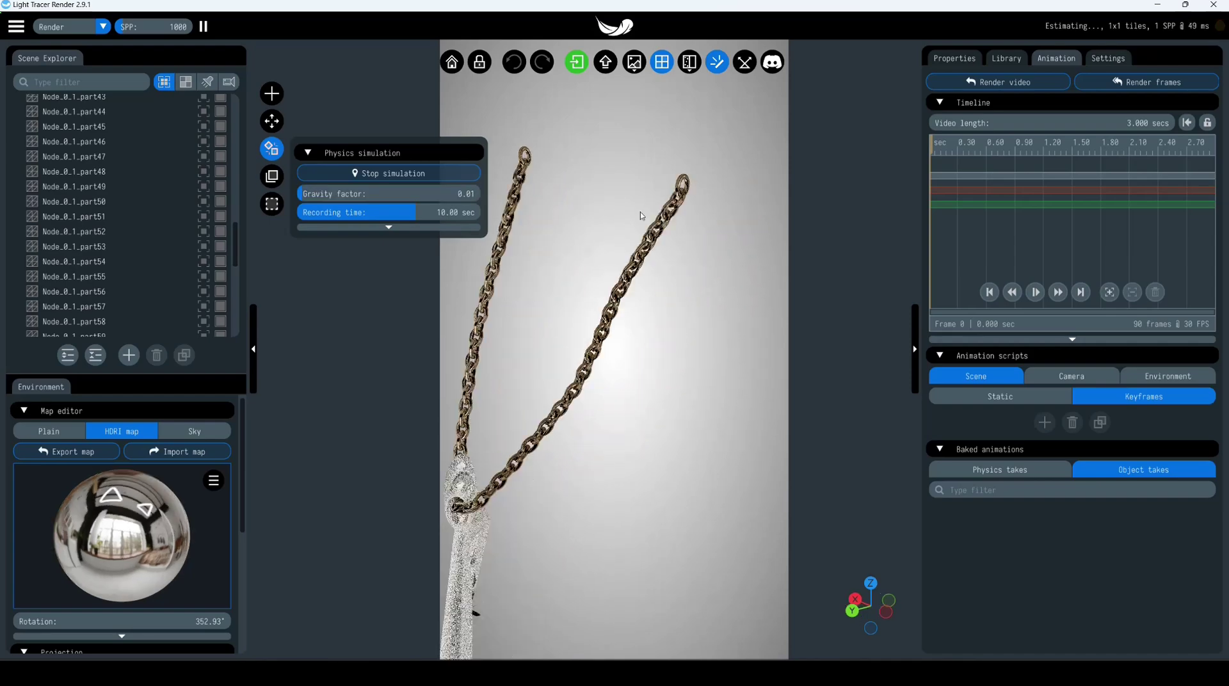
left_click_drag(580, 207, 617, 255)
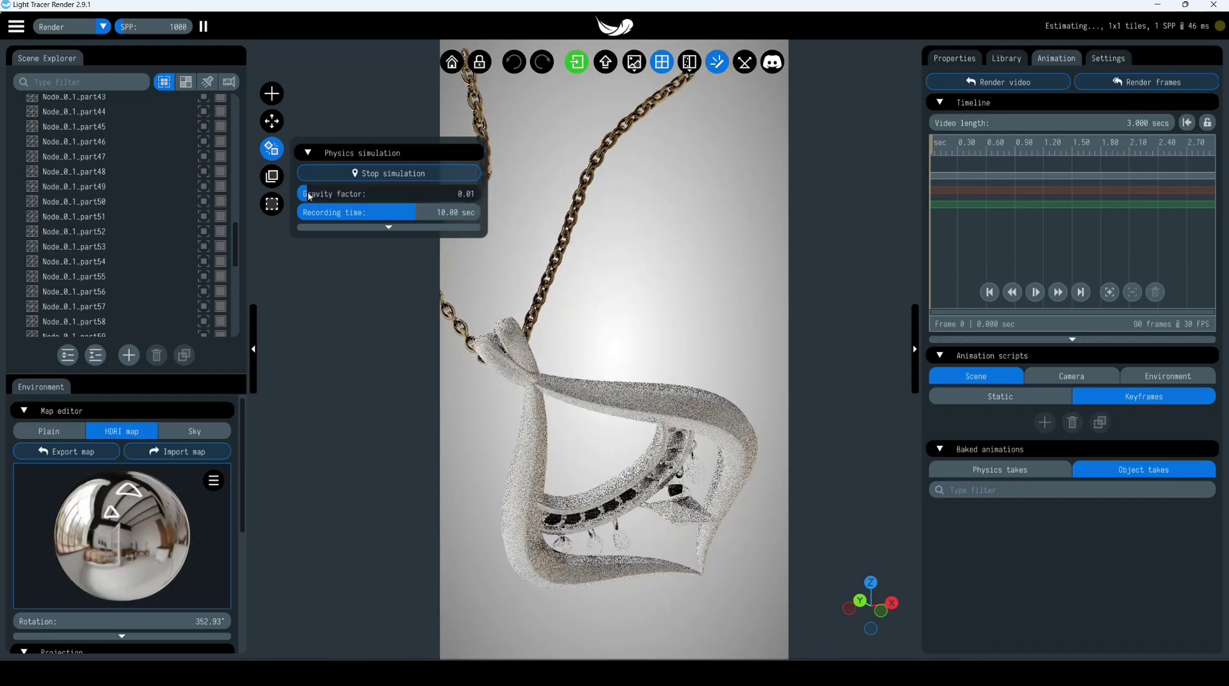
key("ctrl+z")
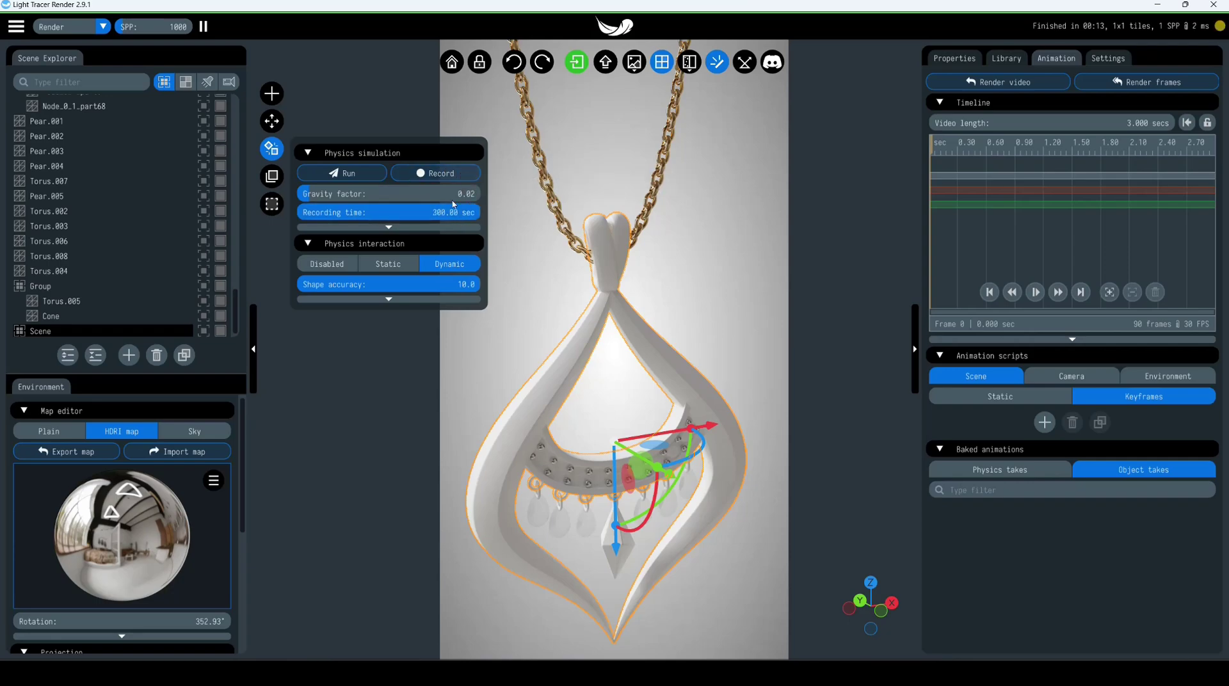
Step: Record the pendant's swing and finish it as a 70.851-second physics take
left_click(452, 174)
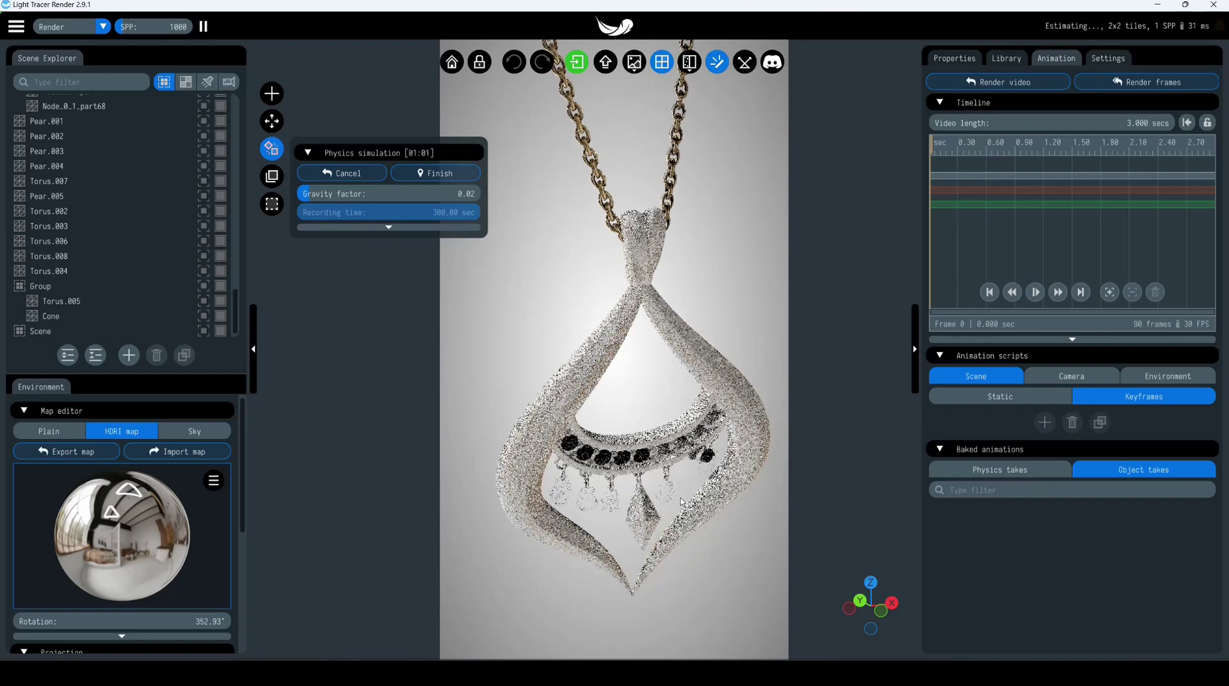
left_click_drag(726, 452, 605, 487)
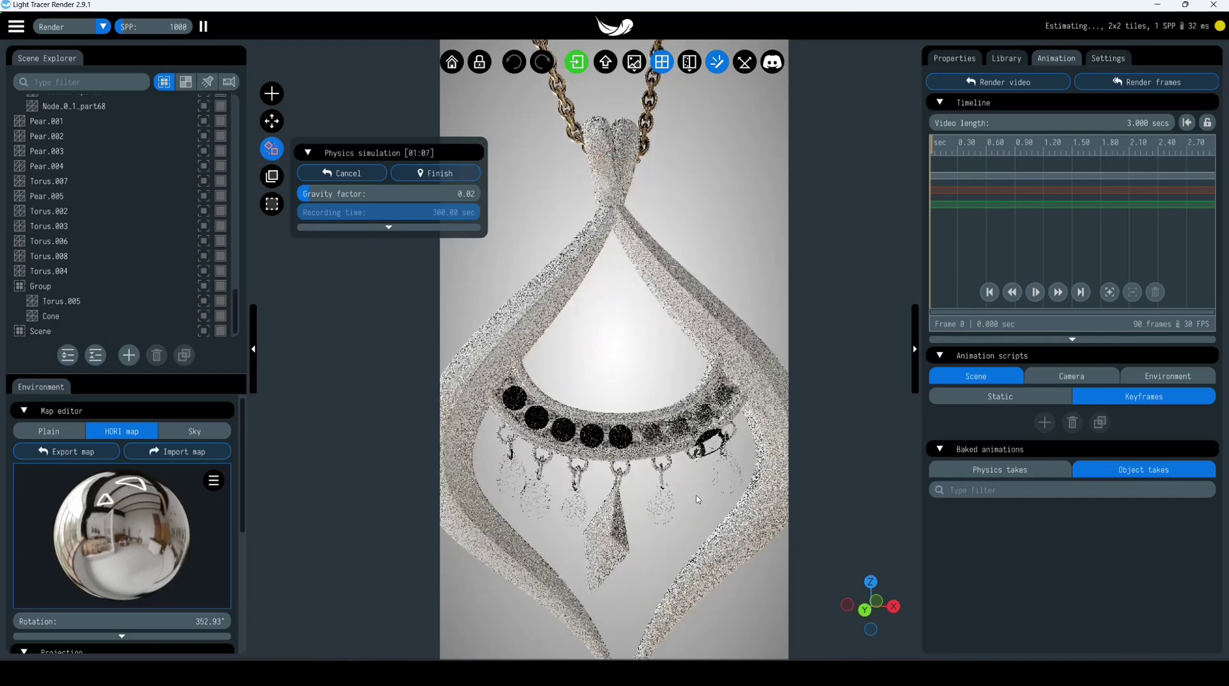
left_click(435, 173)
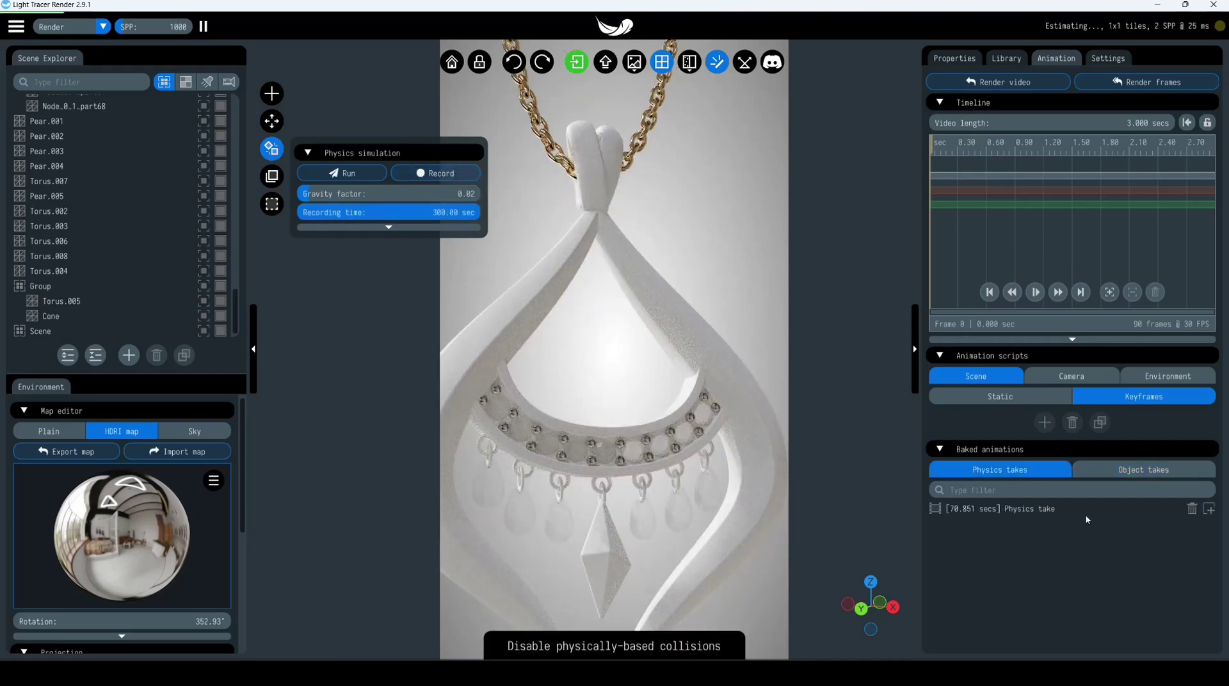
Step: Insert the Physics take into the video timeline and scrub to about 17 seconds
left_click(1208, 509)
left_click_drag(948, 148, 1002, 164)
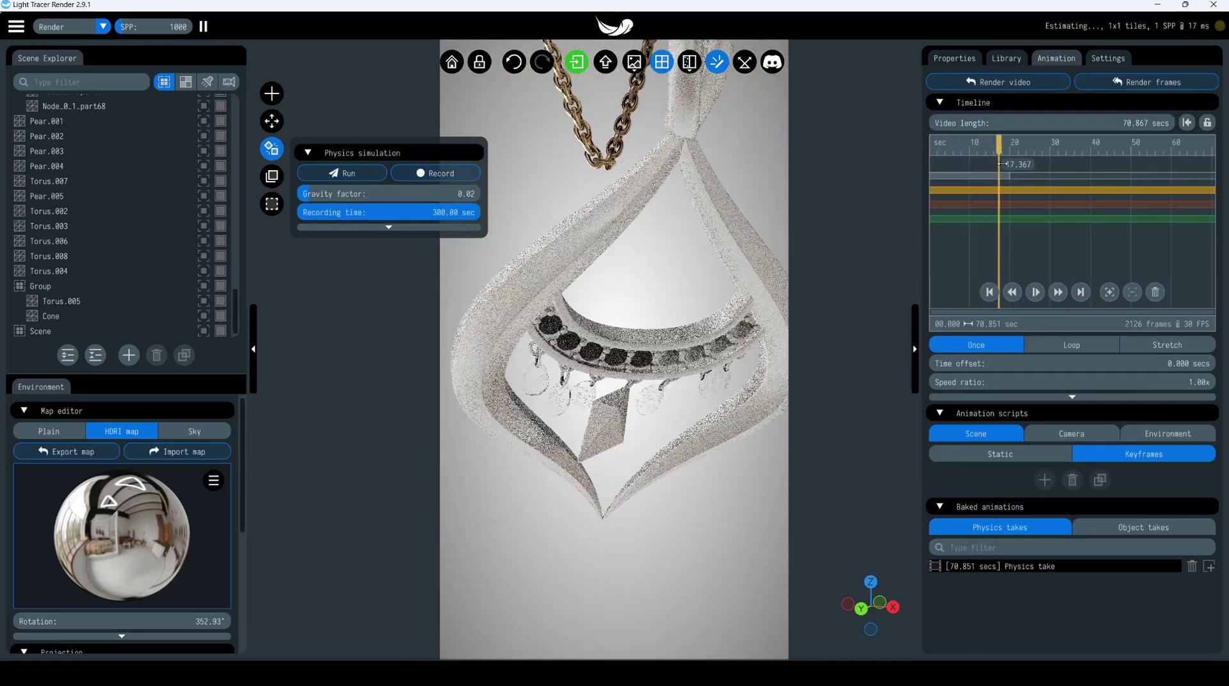